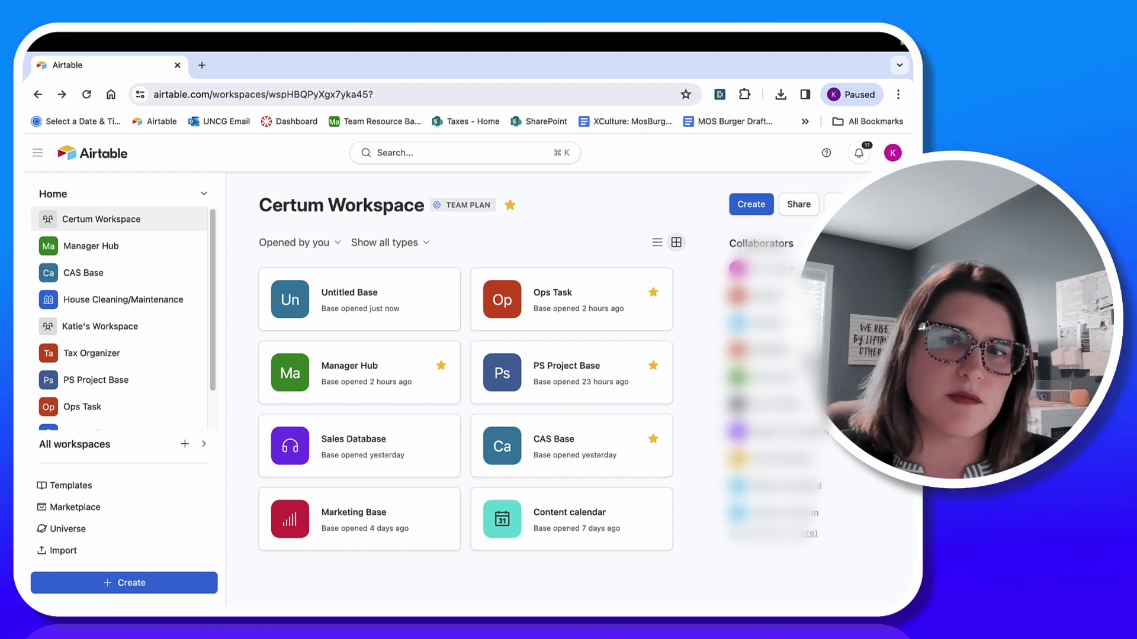
- Create a new base from scratch in the Certum Workspace
click(752, 205)
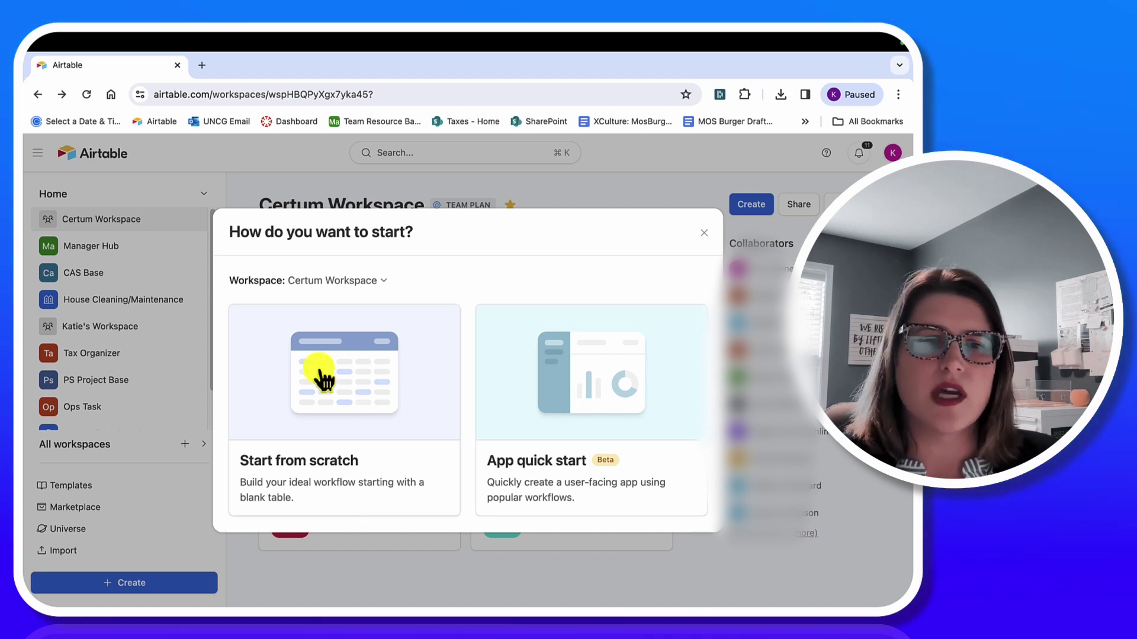
click(294, 374)
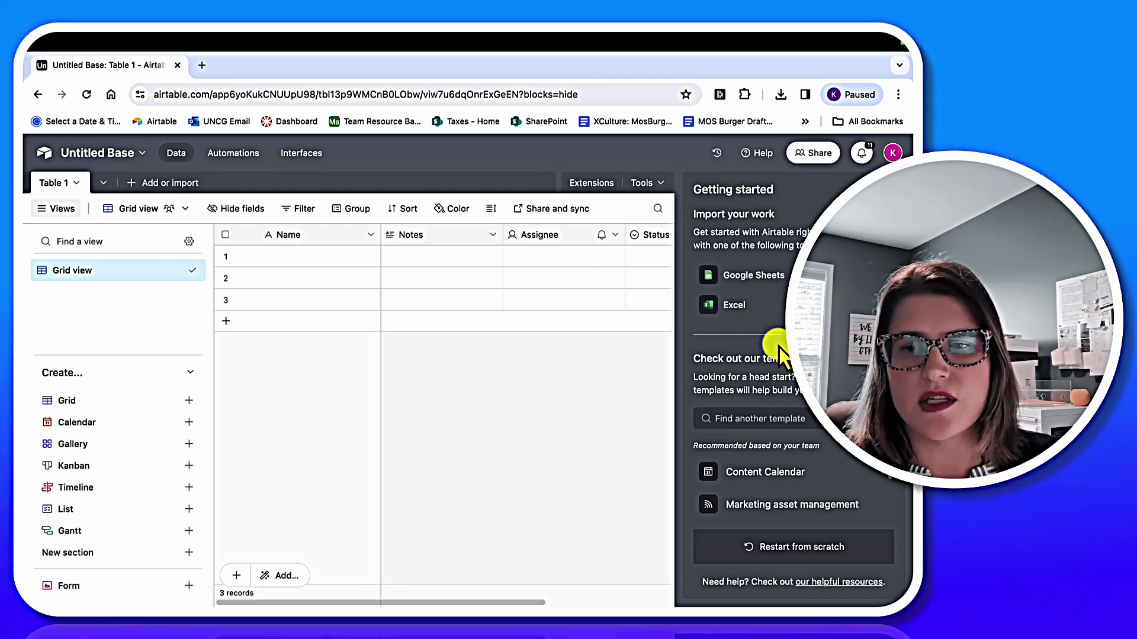
- Look through the recommended templates offered for the new base
scroll(831, 502, down, 3)
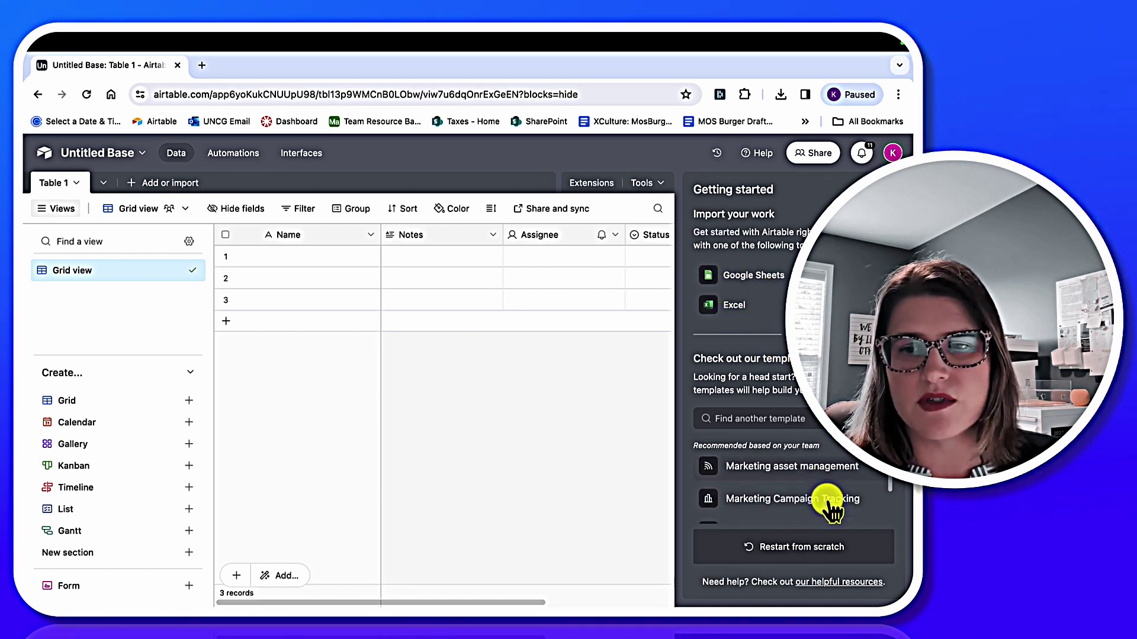
scroll(829, 502, down, 2)
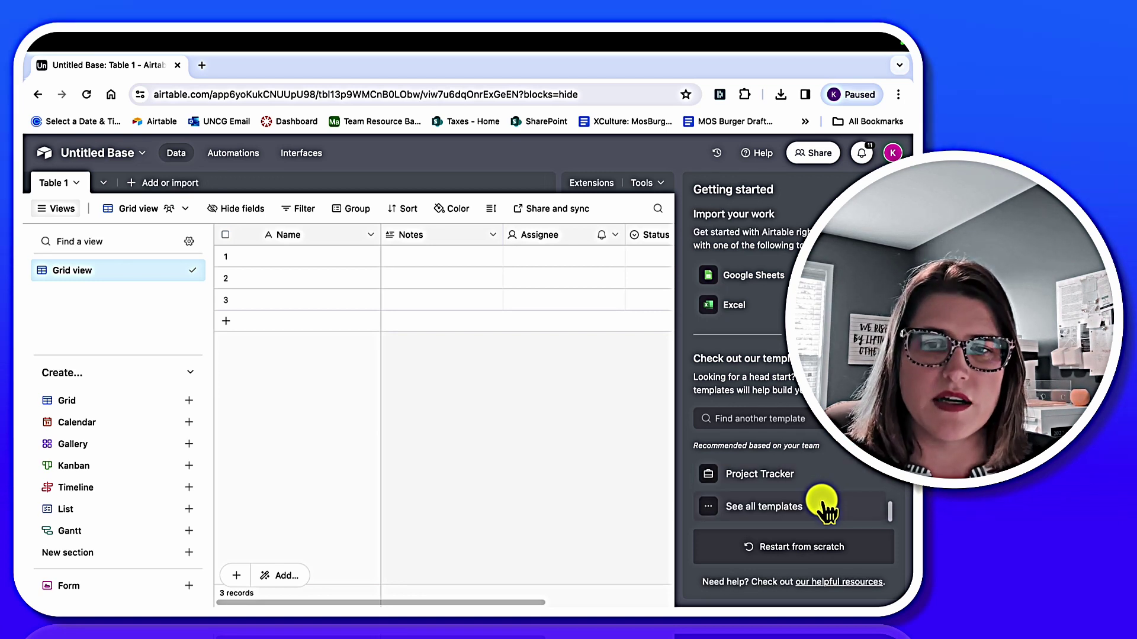
scroll(804, 473, up, 5)
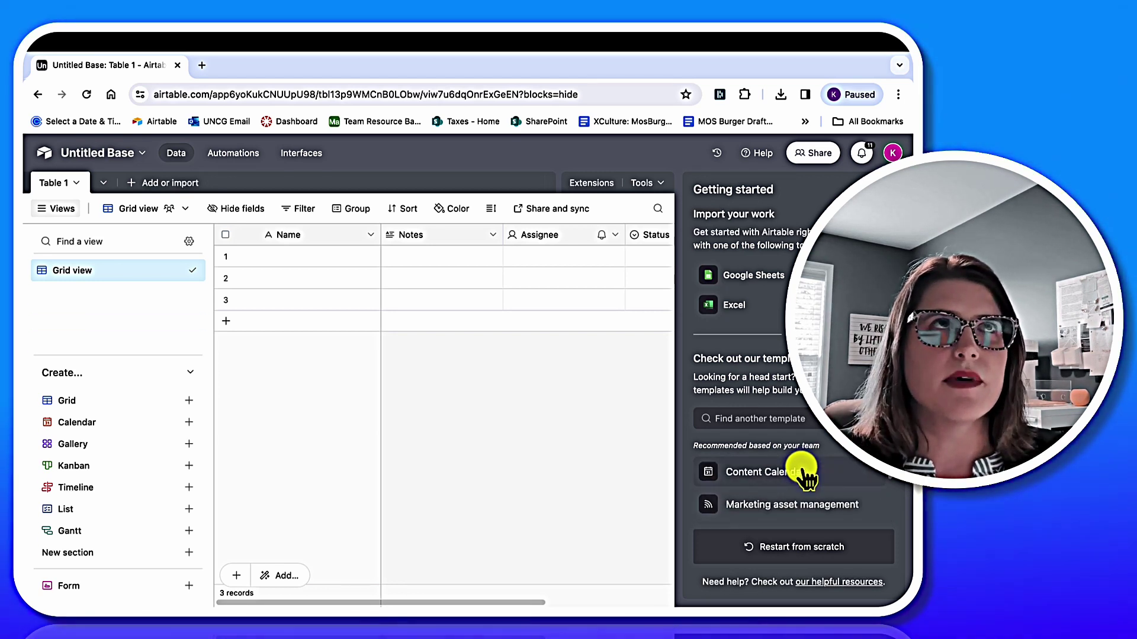
scroll(806, 474, down, 3)
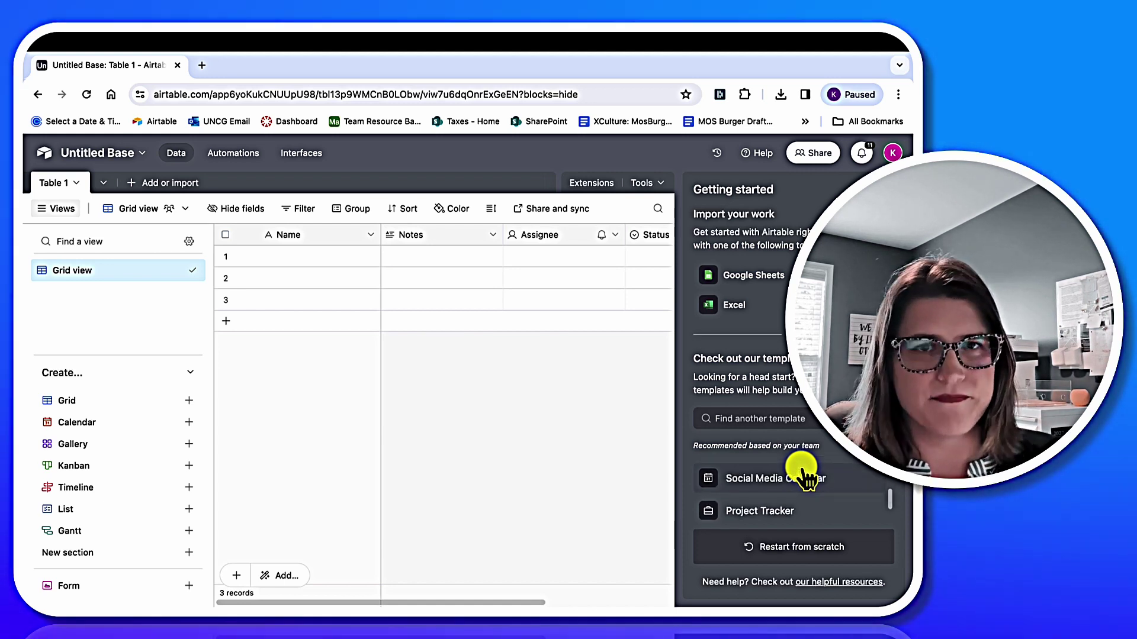
scroll(804, 477, down, 2)
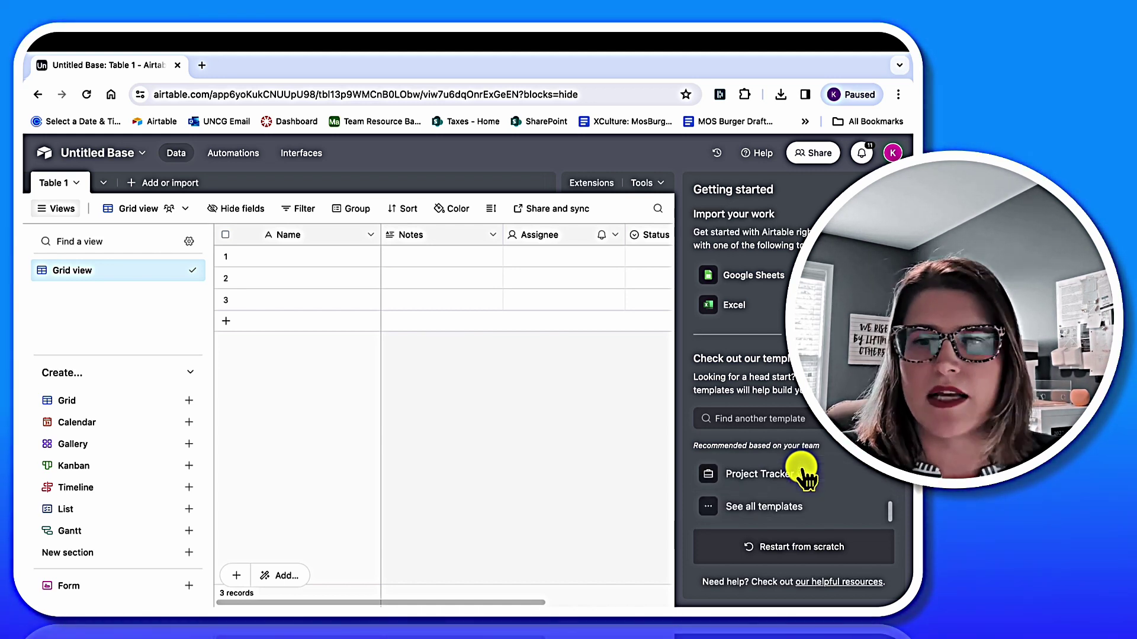
scroll(804, 474, up, 5)
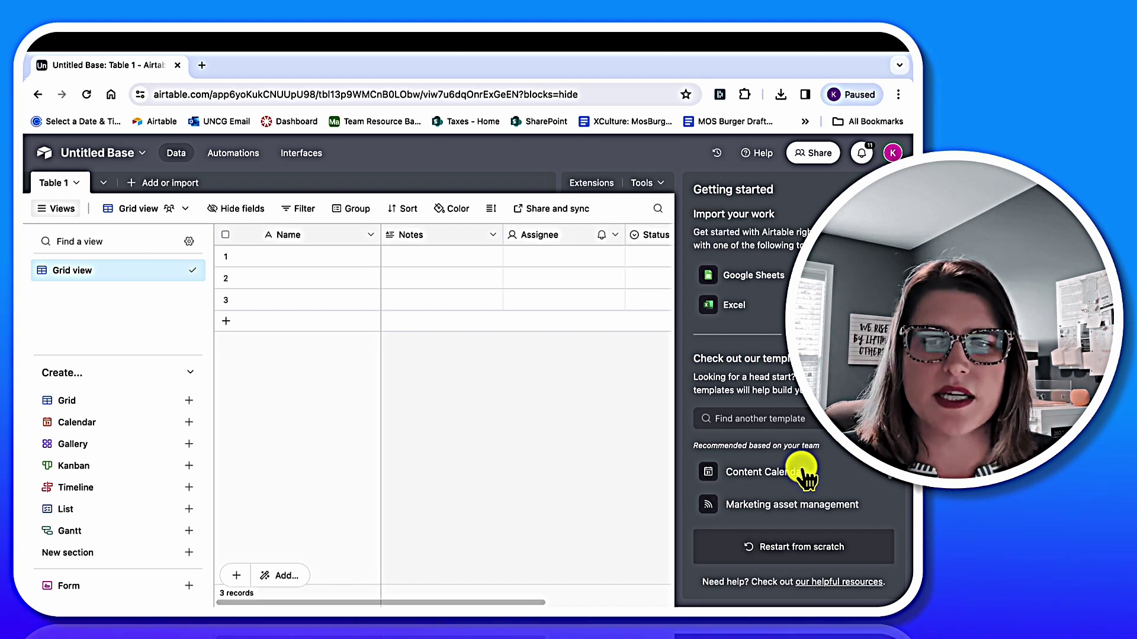
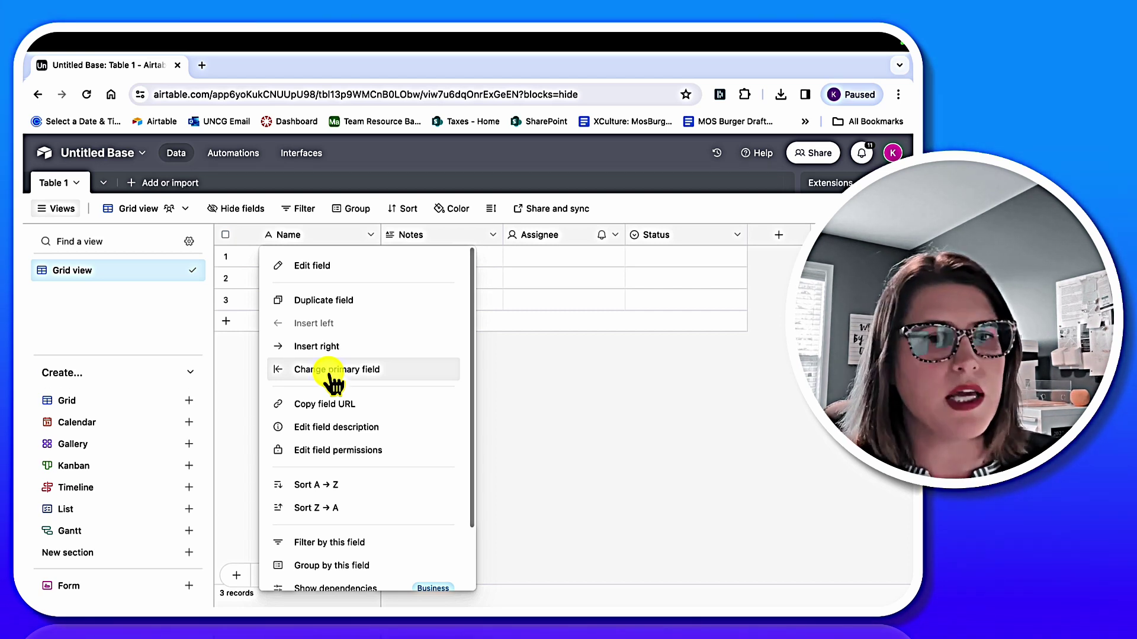
- Review the field types available for the primary Name field, leaving its configuration as it is
click(329, 267)
click(348, 352)
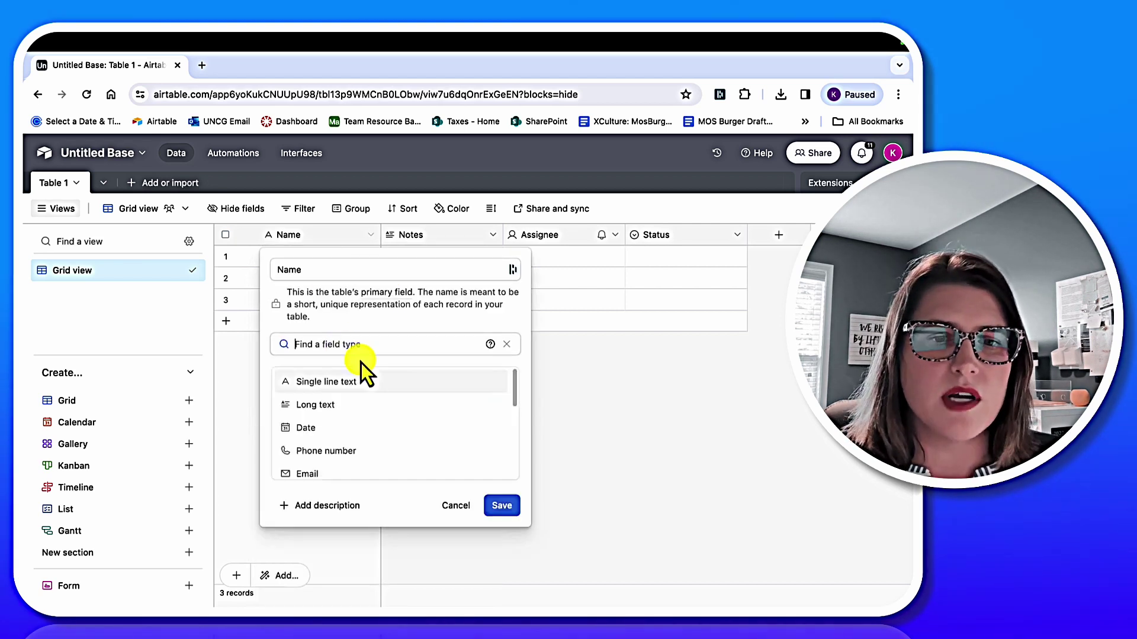
scroll(415, 447, down, 5)
scroll(411, 445, down, 1)
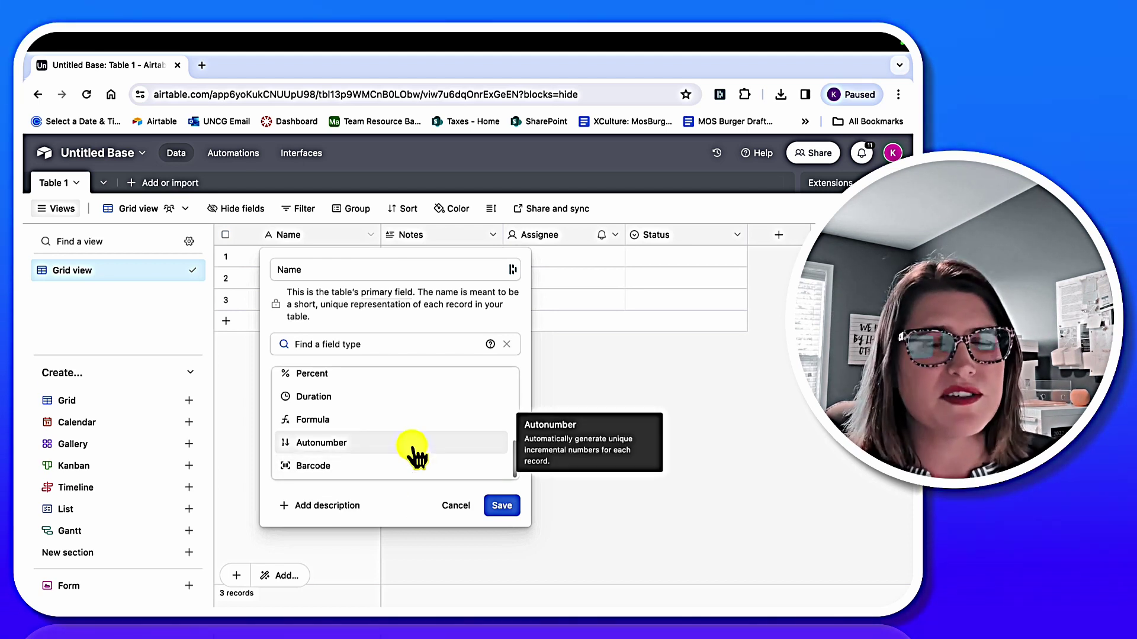
scroll(417, 456, up, 10)
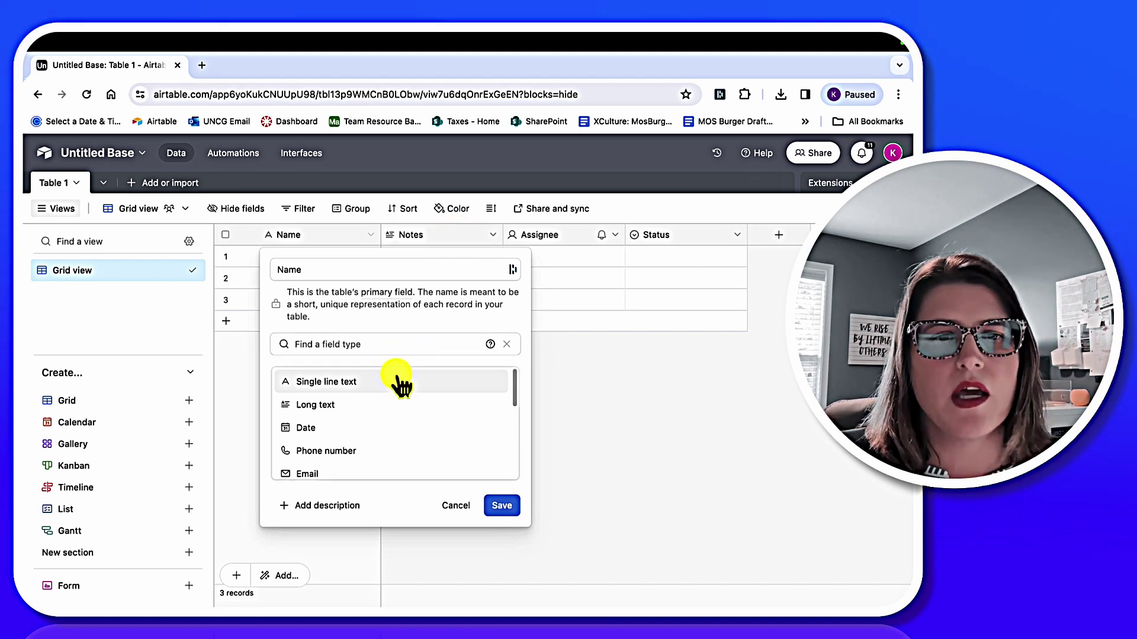
click(578, 398)
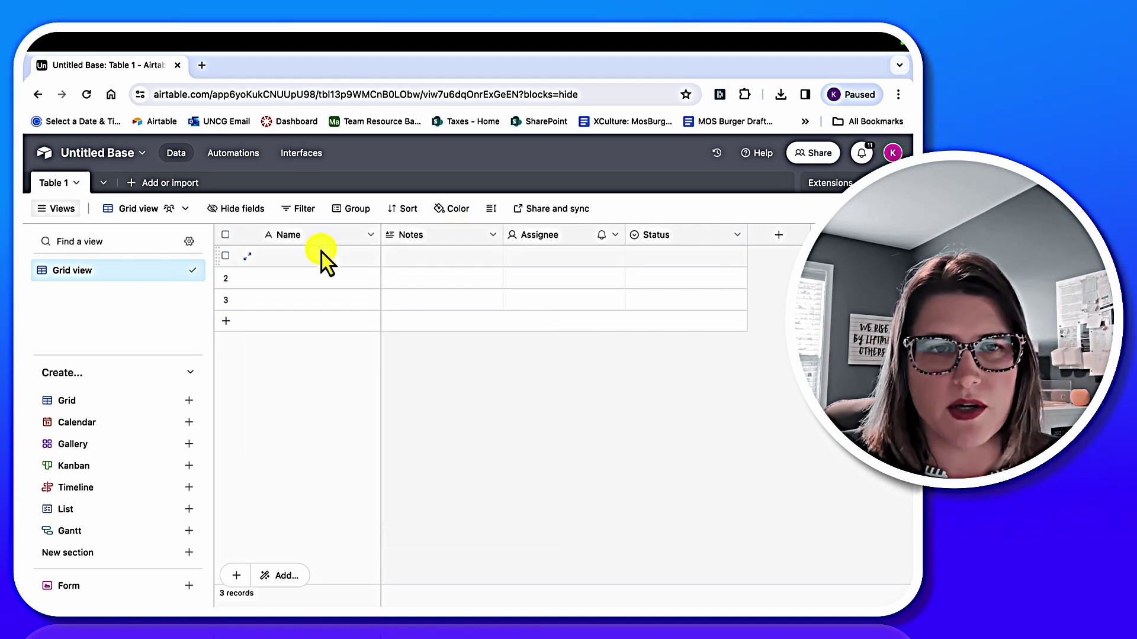
- Fill in the Name field of the three records with each person's first name and last initial
click(341, 257)
text(G)
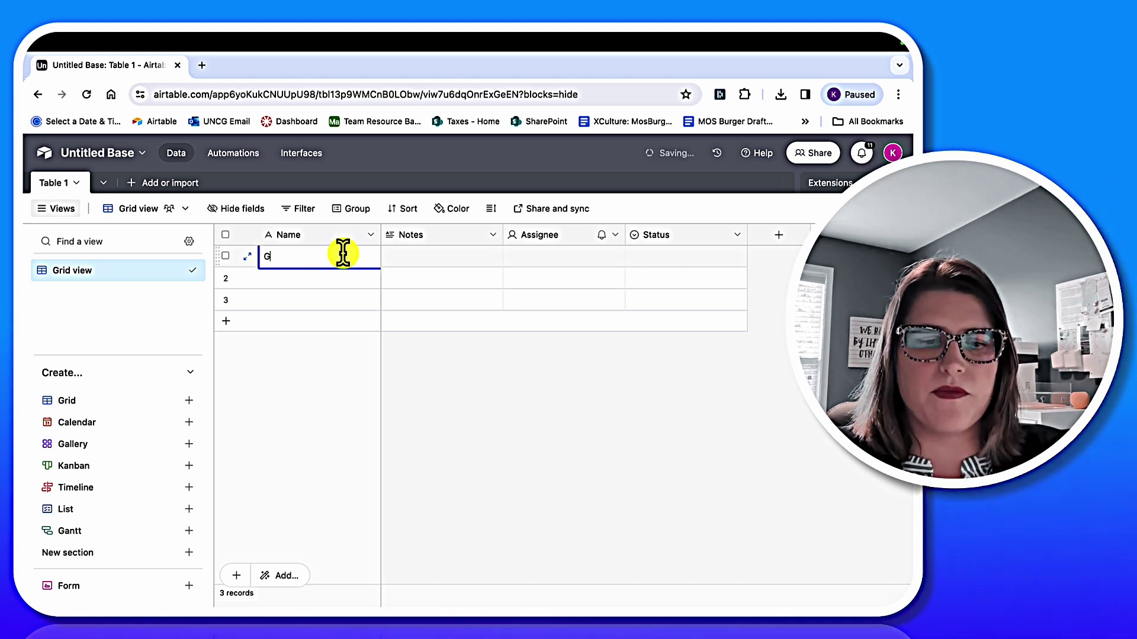
text(eorge B)
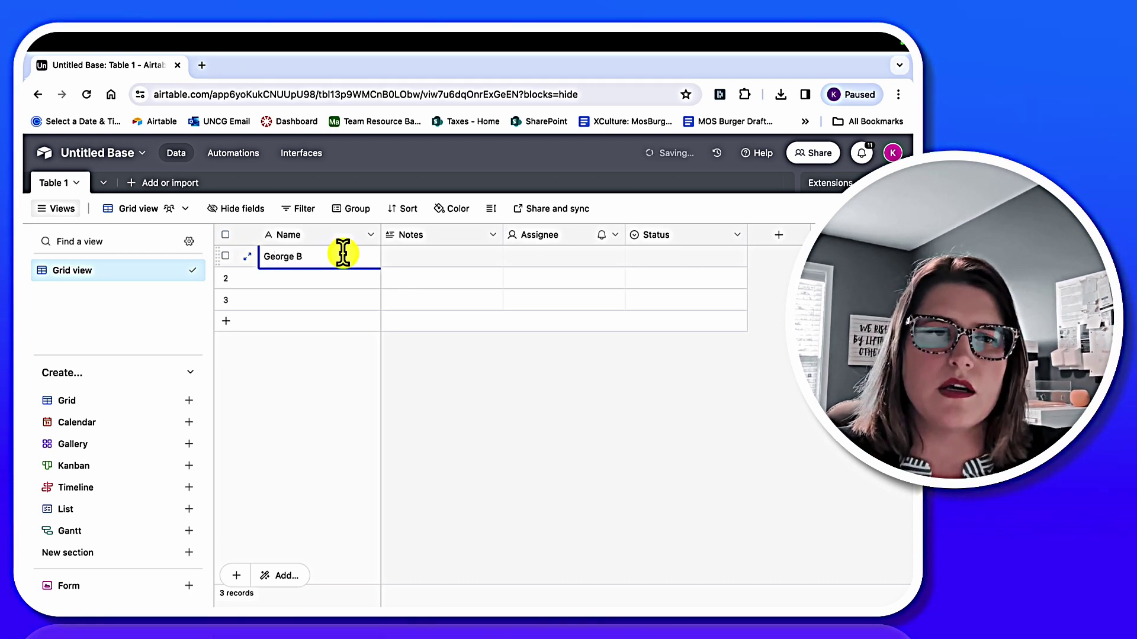
click(308, 282)
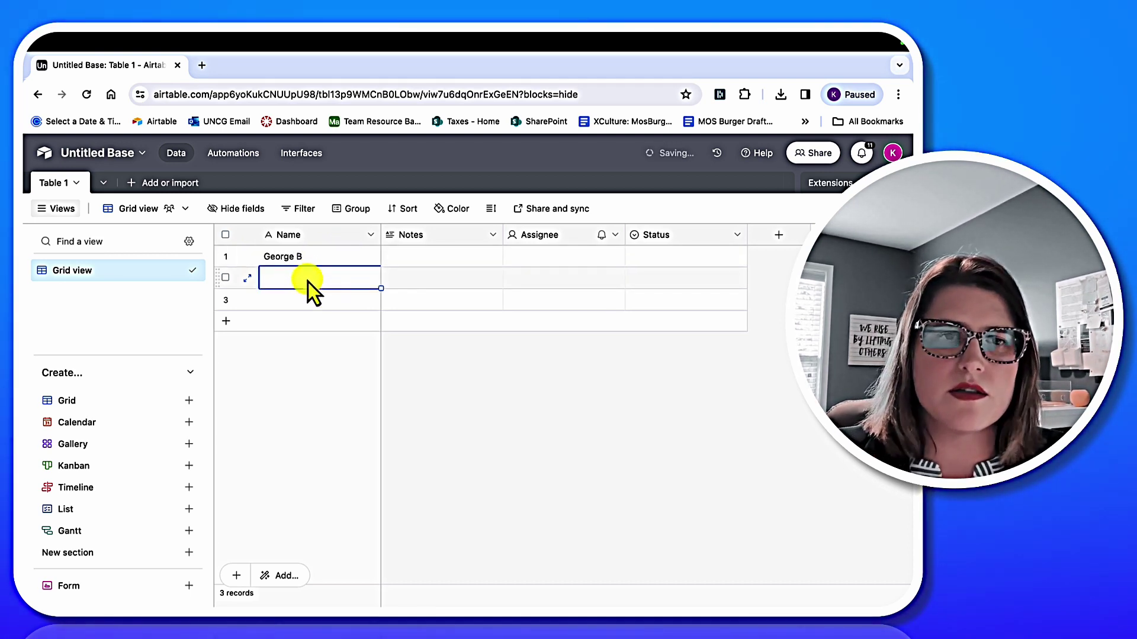
text(Jak)
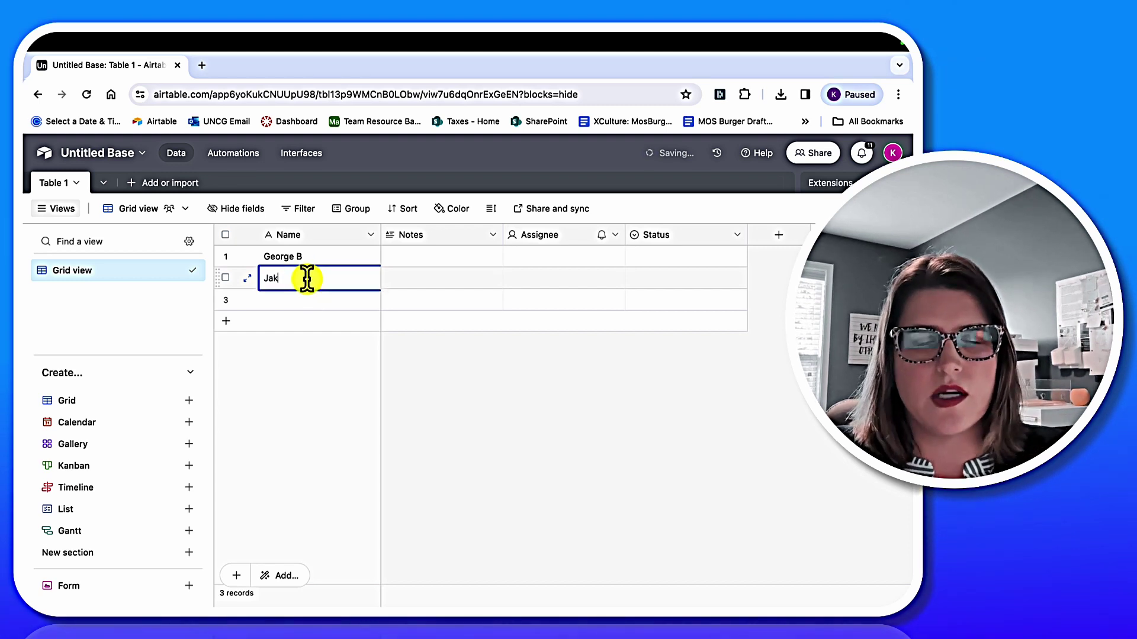
text(e M)
click(303, 300)
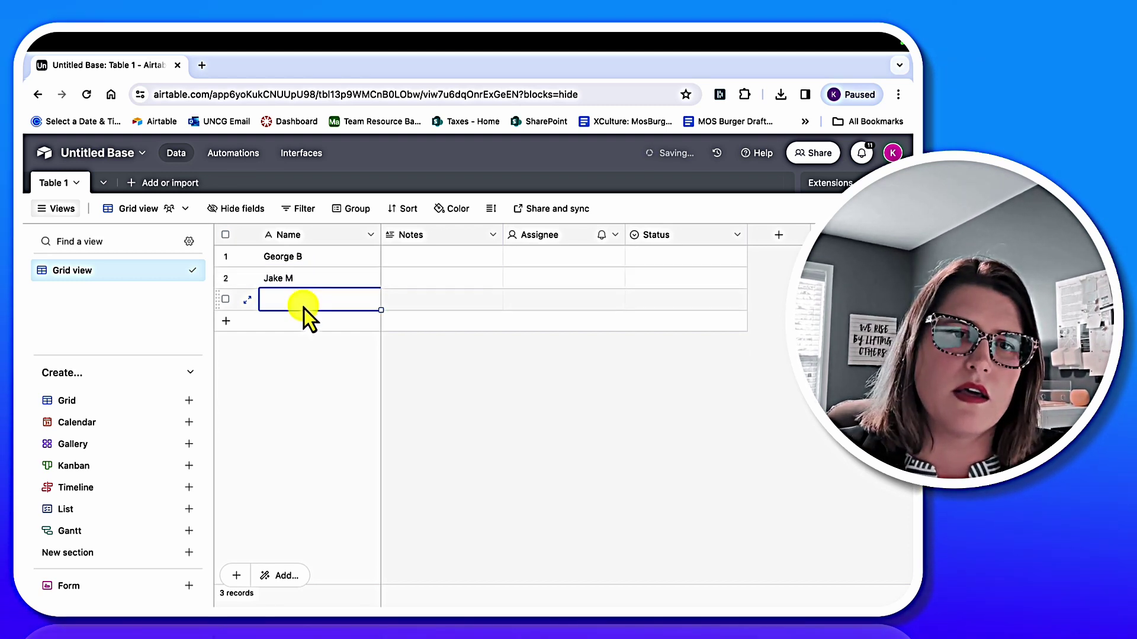
text(Katie B)
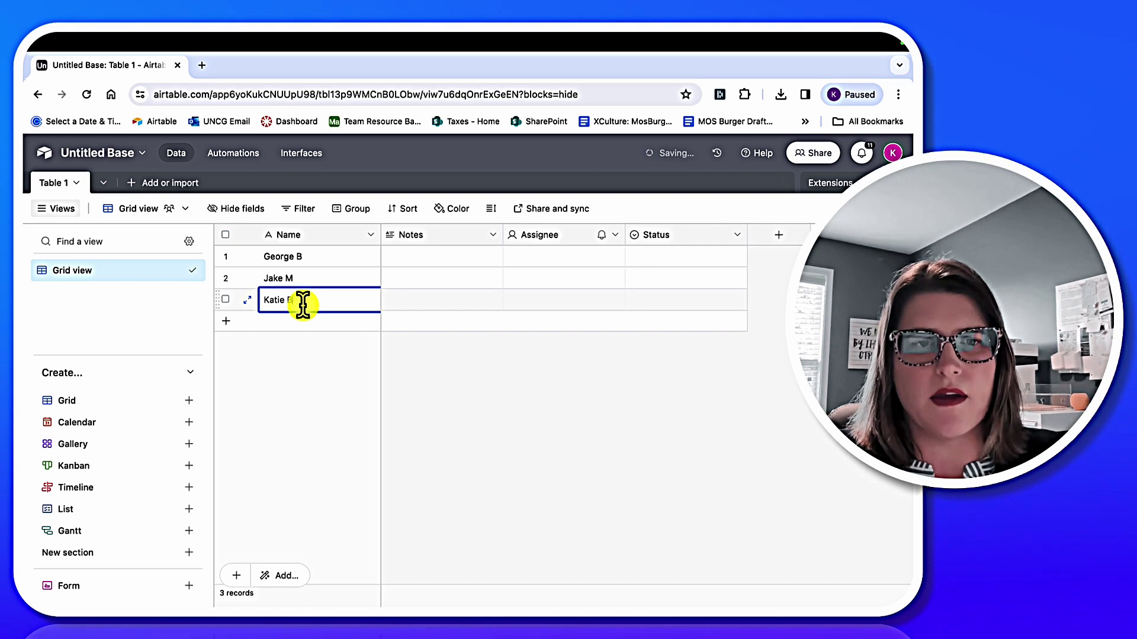
- Enter "this is a test field" as the note for the first record
click(402, 256)
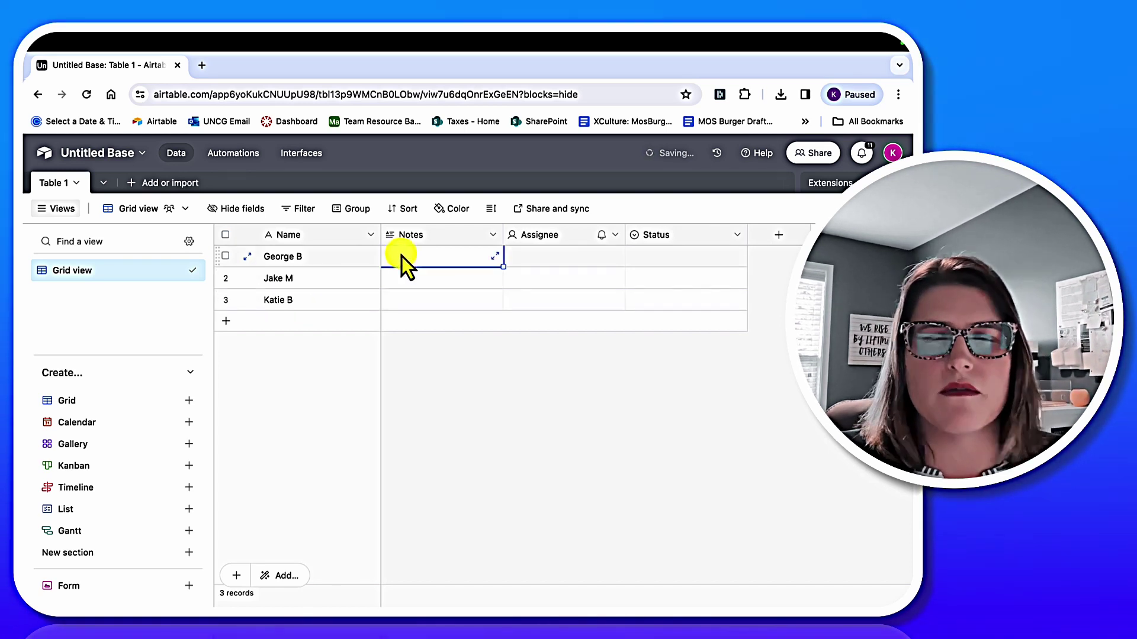
double_click(401, 256)
text(th)
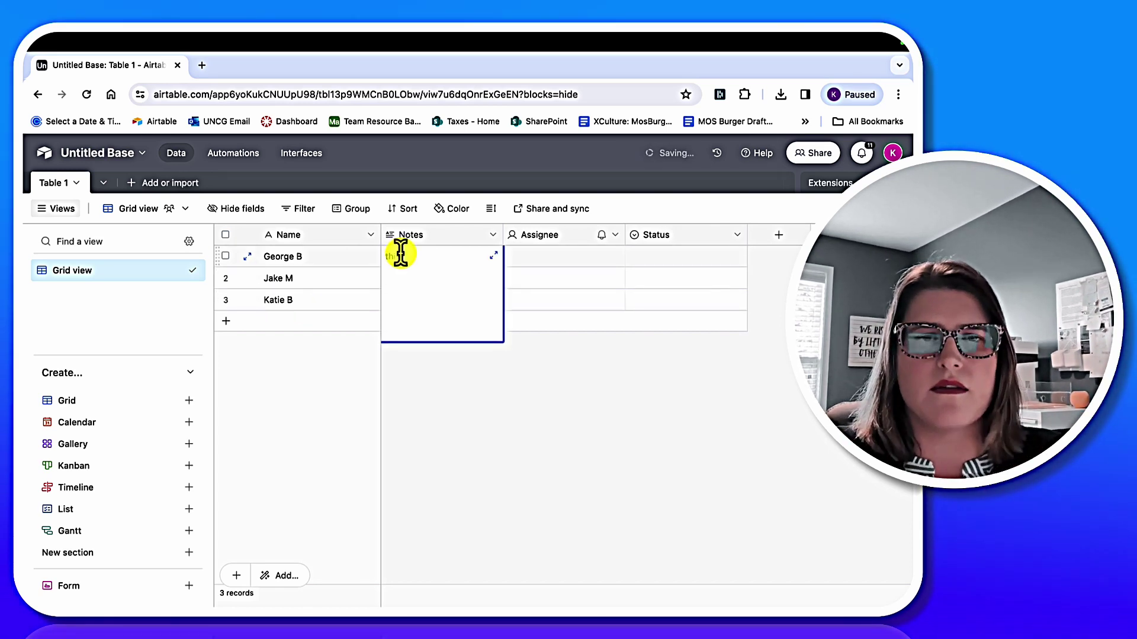
text(is is a test)
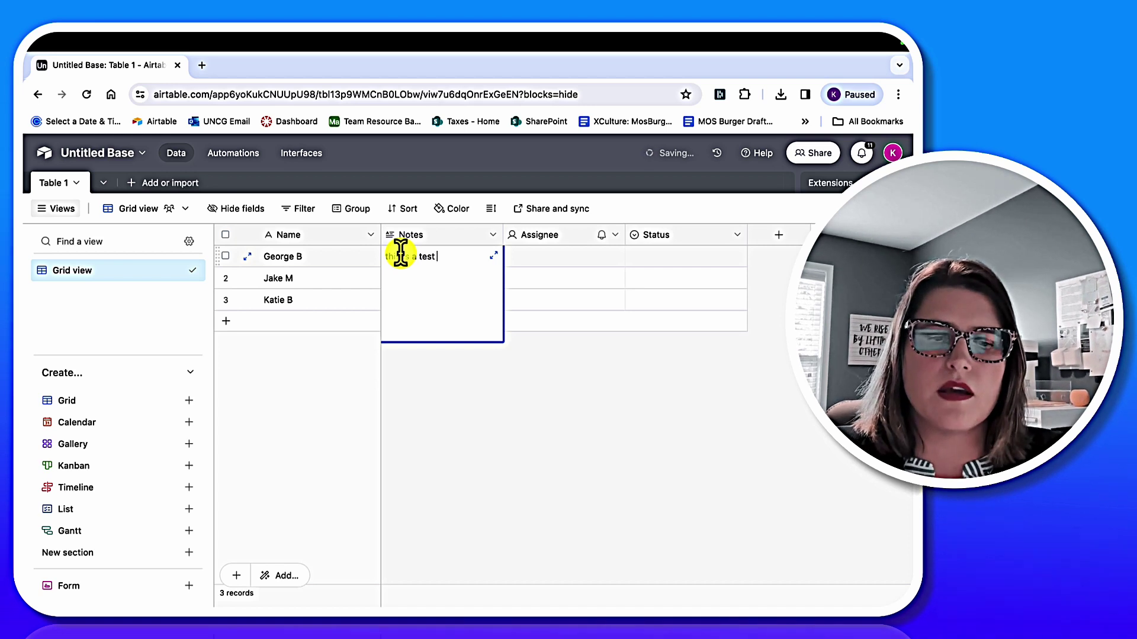
text( field)
- Assign the first record to the first listed collaborator and set its status to Todo
click(550, 262)
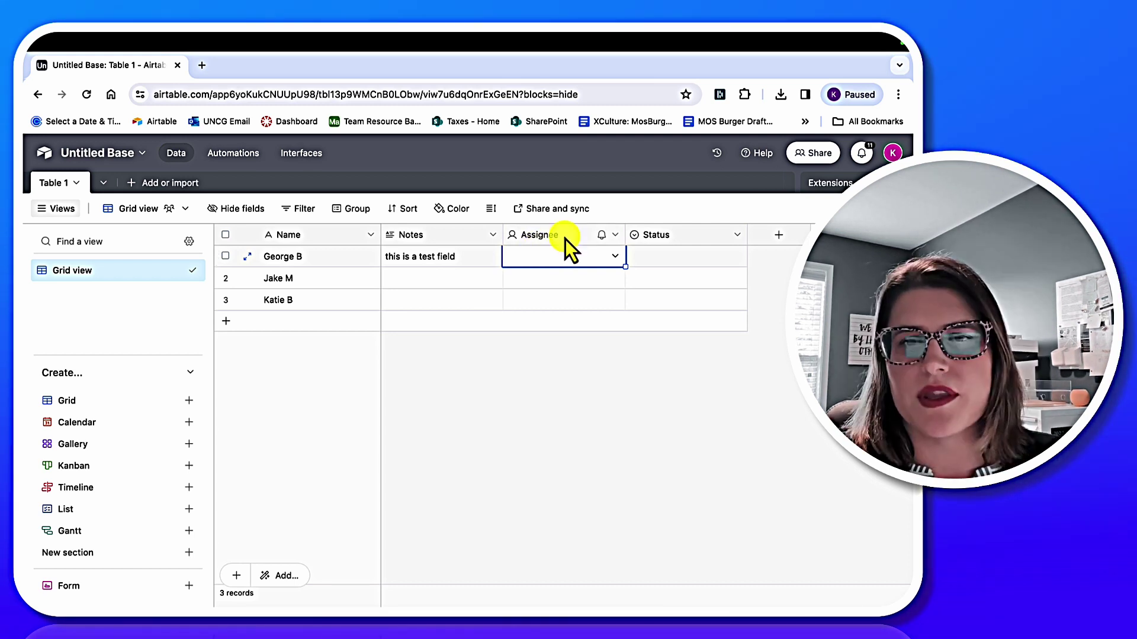
click(616, 259)
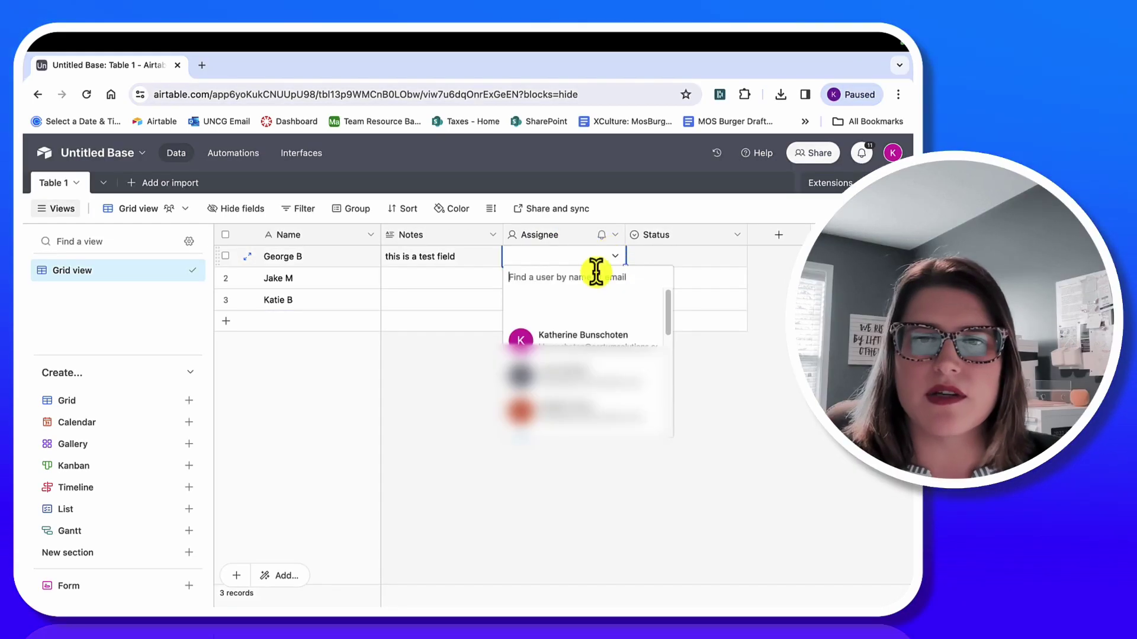
click(587, 330)
double_click(679, 256)
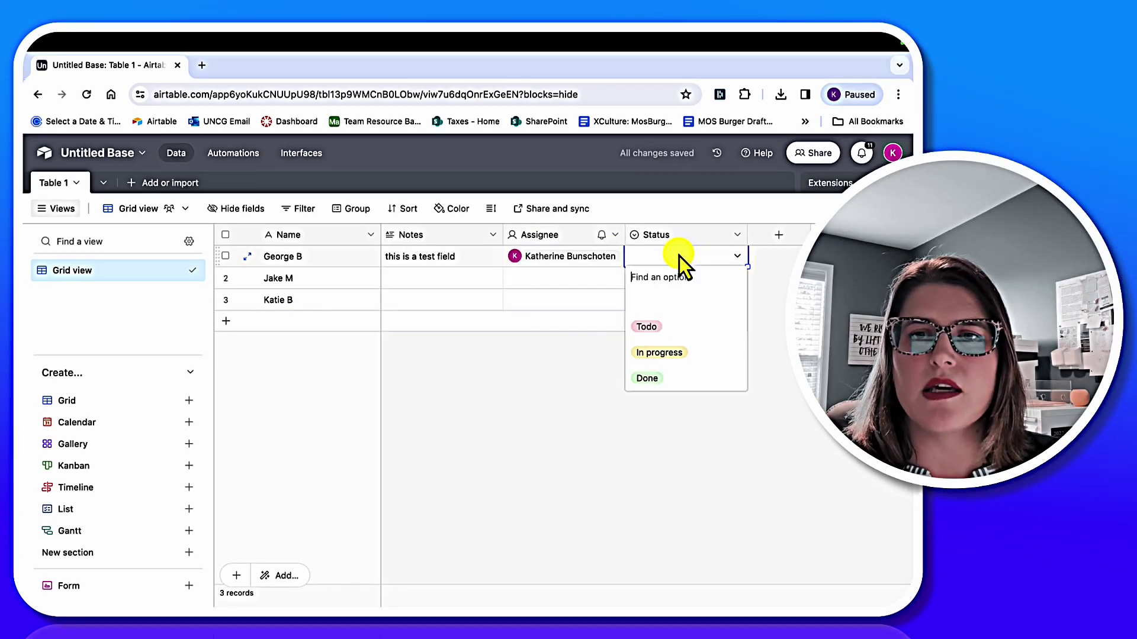
click(665, 325)
- Insert a Date field named "Due Date" directly after the Status field
click(737, 235)
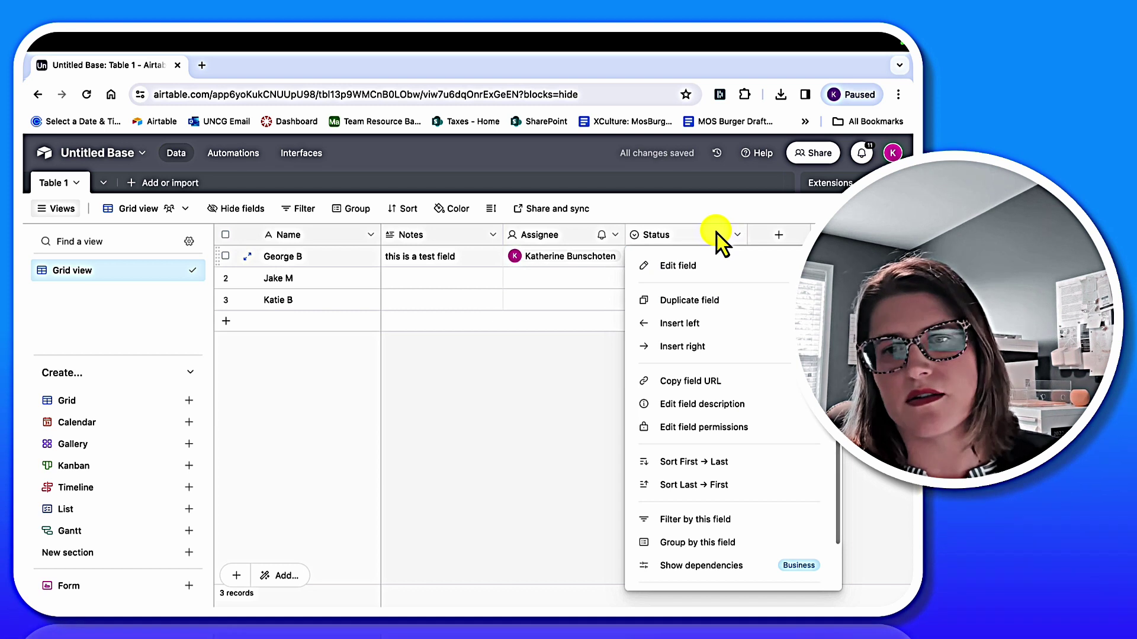
click(725, 346)
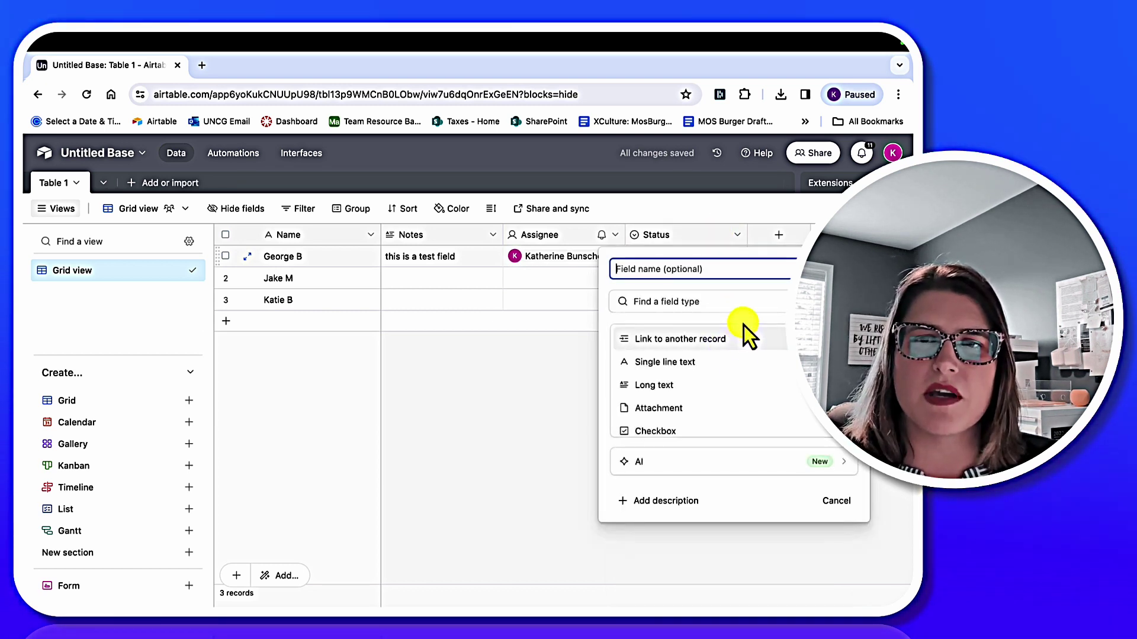
text(Due Date)
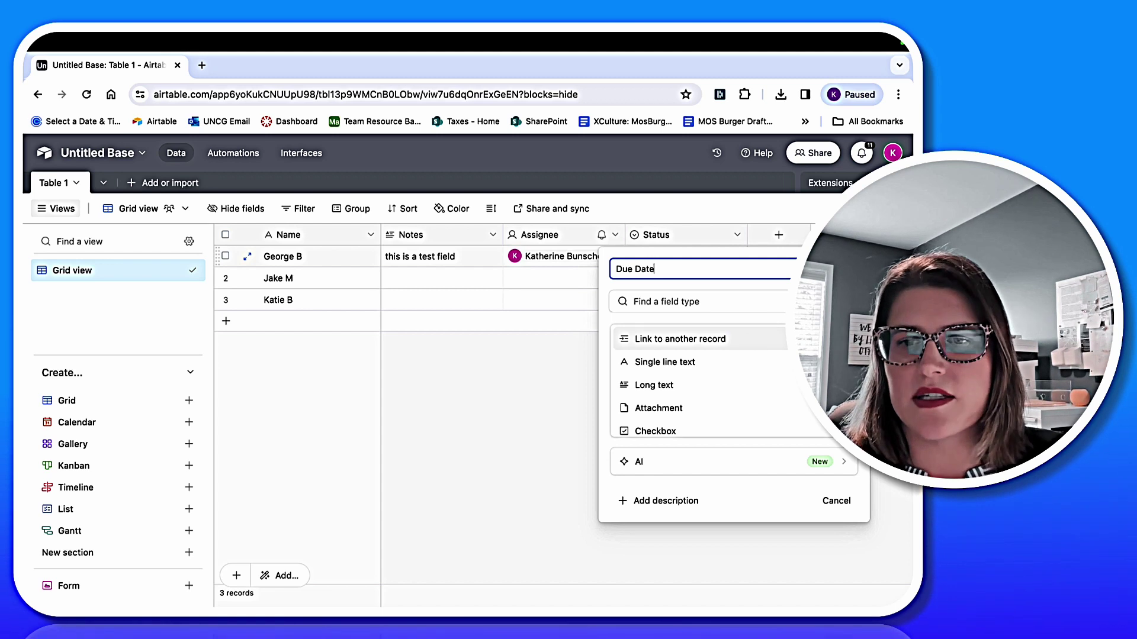
scroll(781, 368, down, 5)
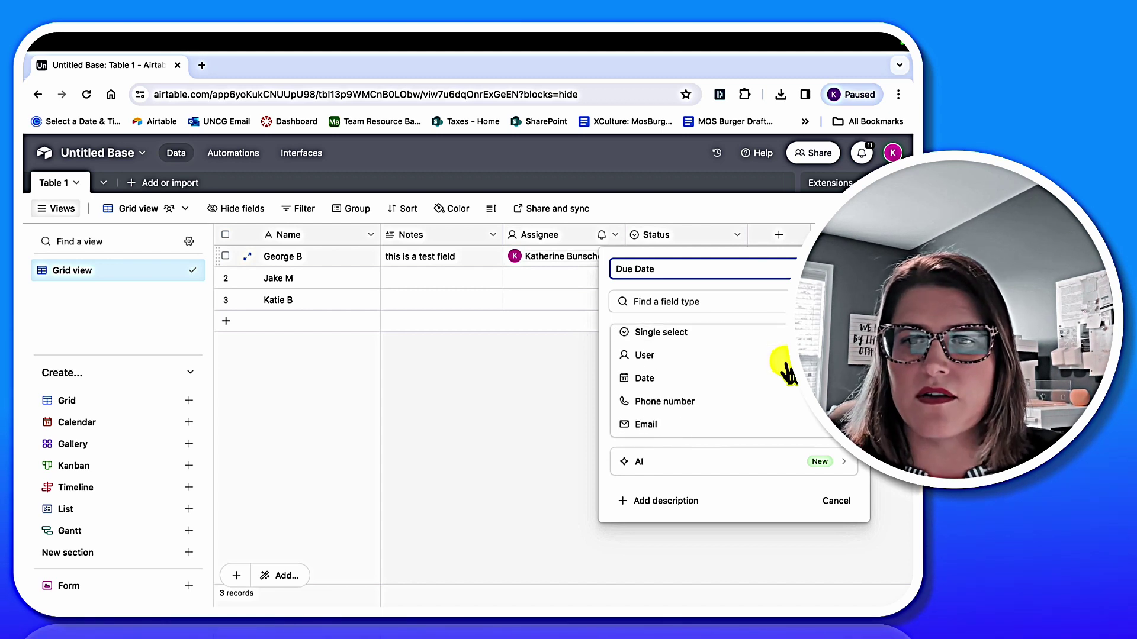
click(776, 349)
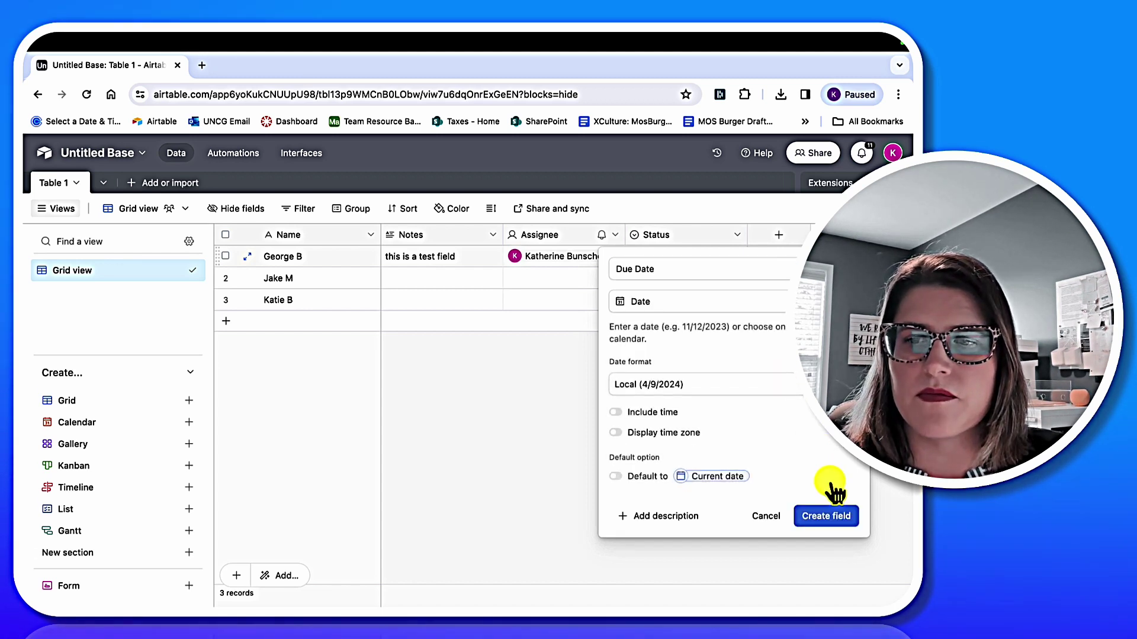
click(823, 516)
- Insert a Date field named "Next Due Date" directly after the Due Date field
right_click(802, 234)
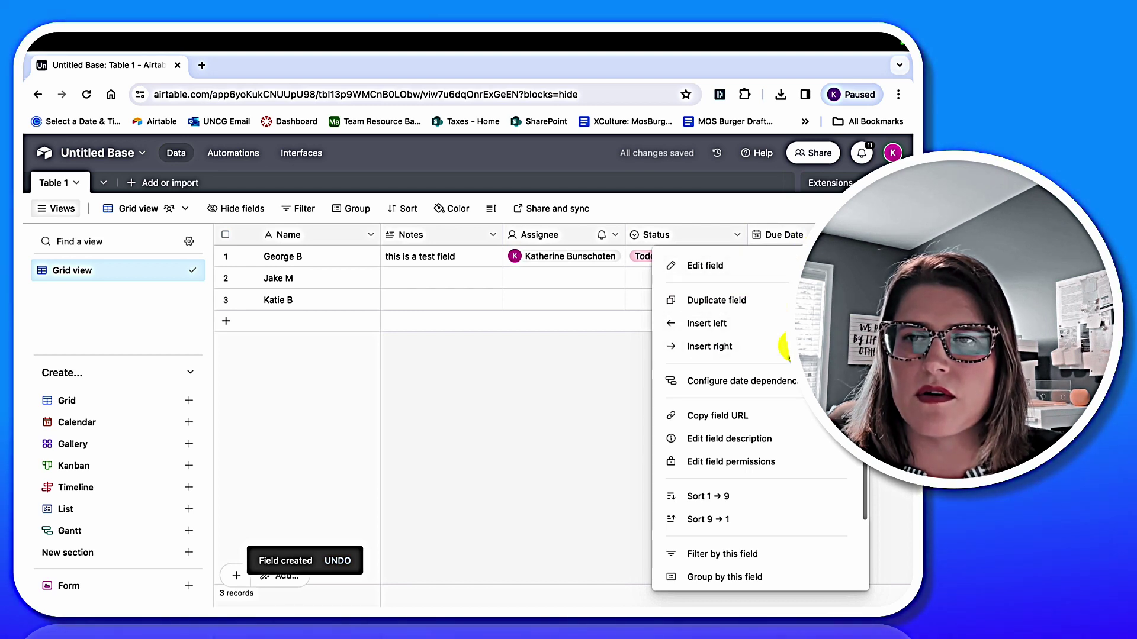
click(783, 347)
text(Nex)
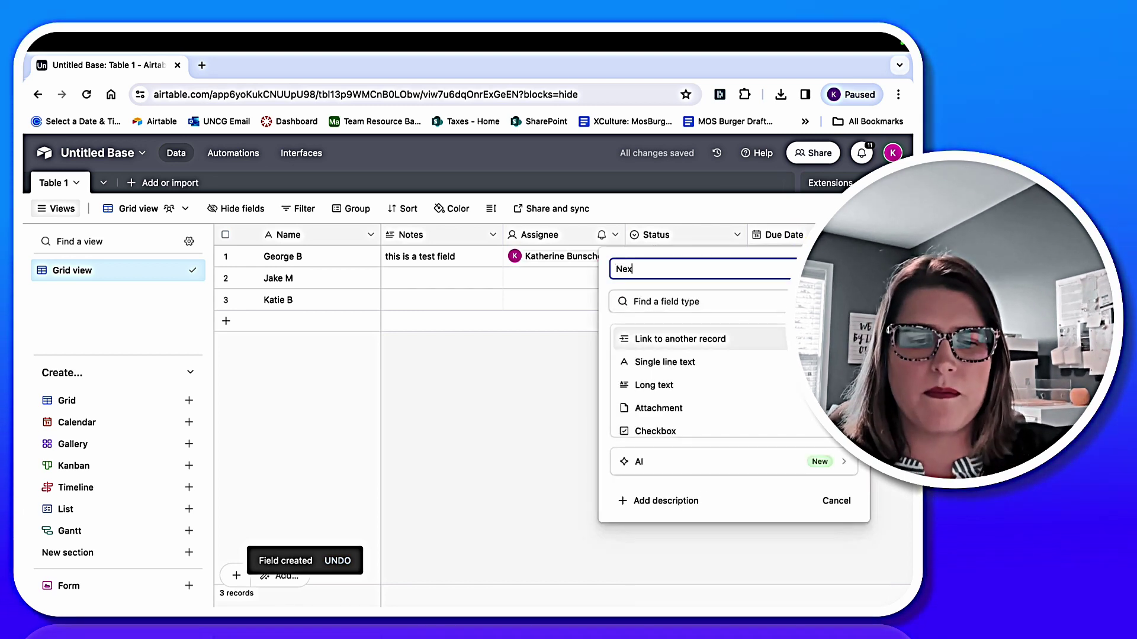
text(t Due Date)
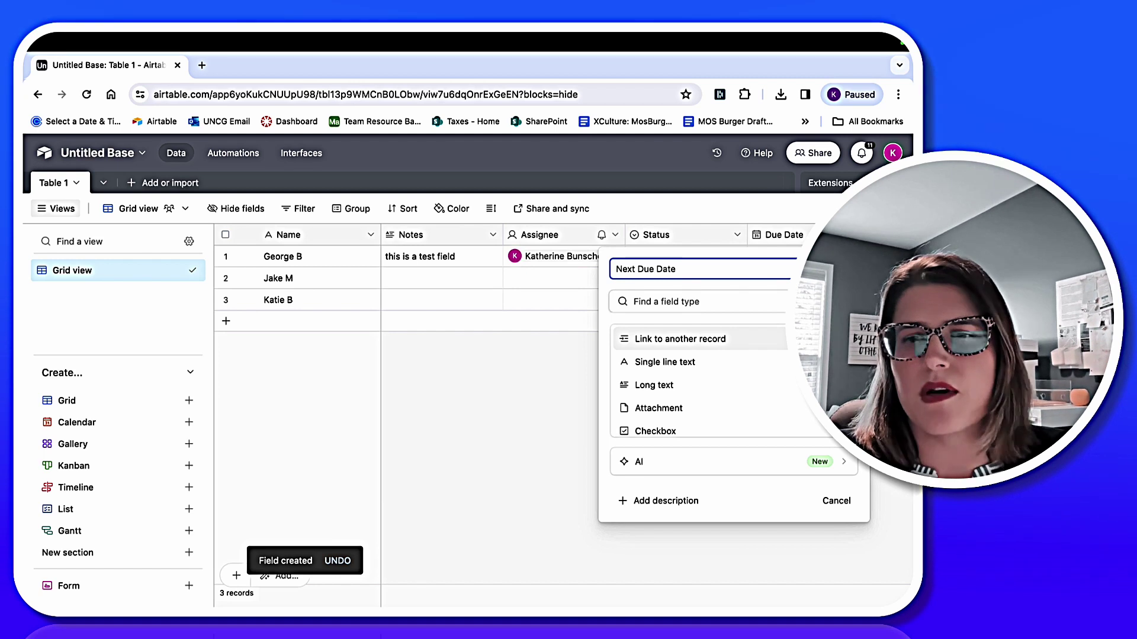
scroll(787, 375, down, 5)
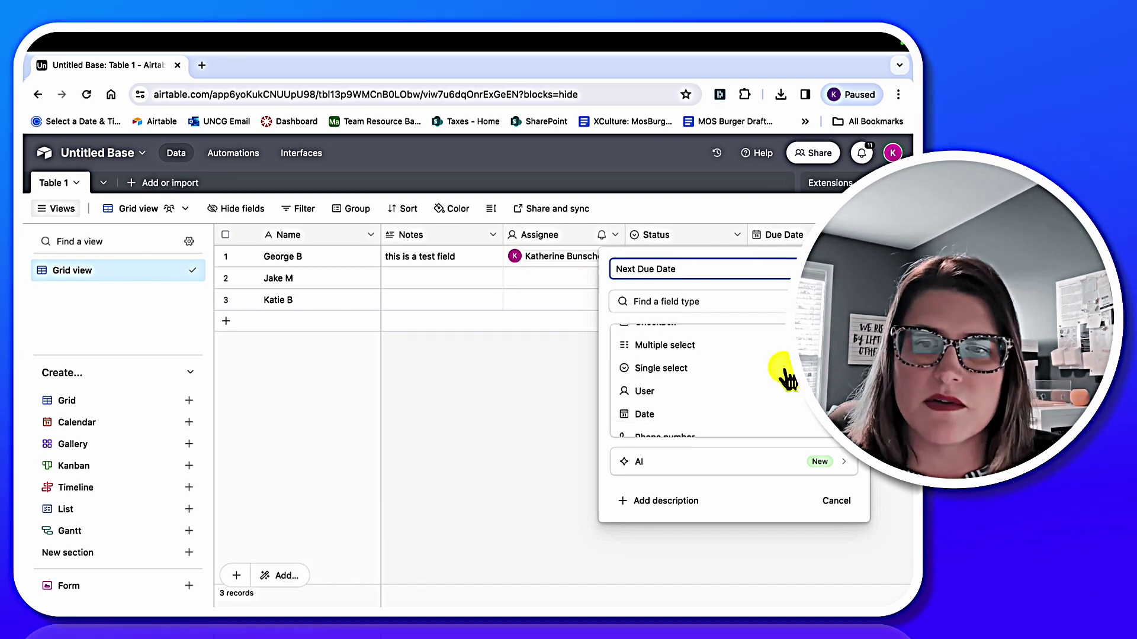
scroll(786, 373, down, 2)
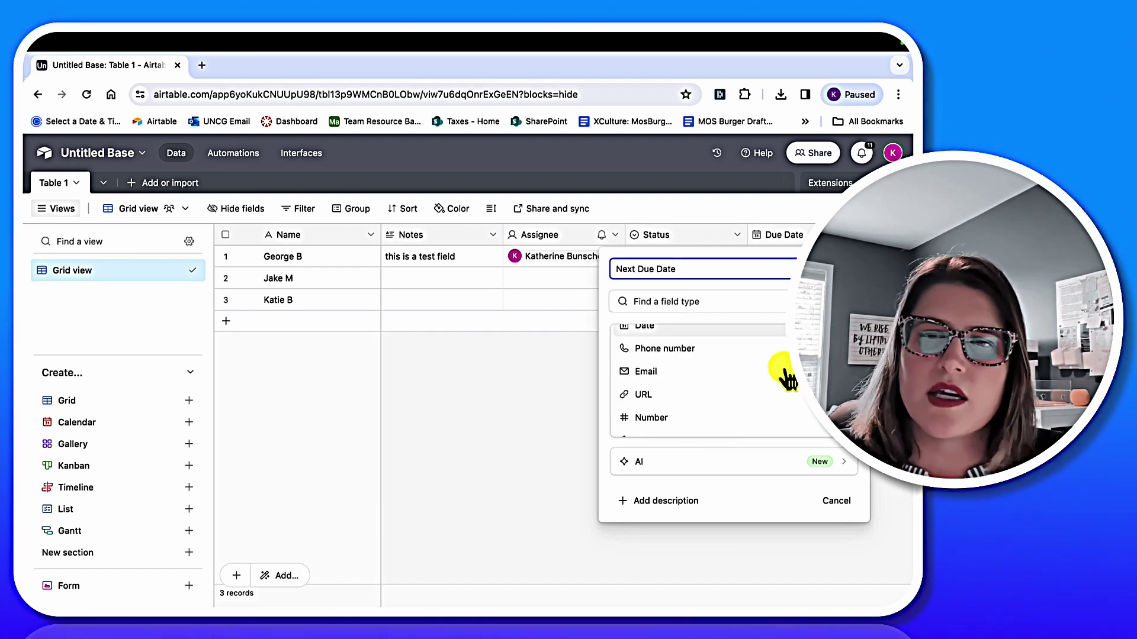
click(779, 329)
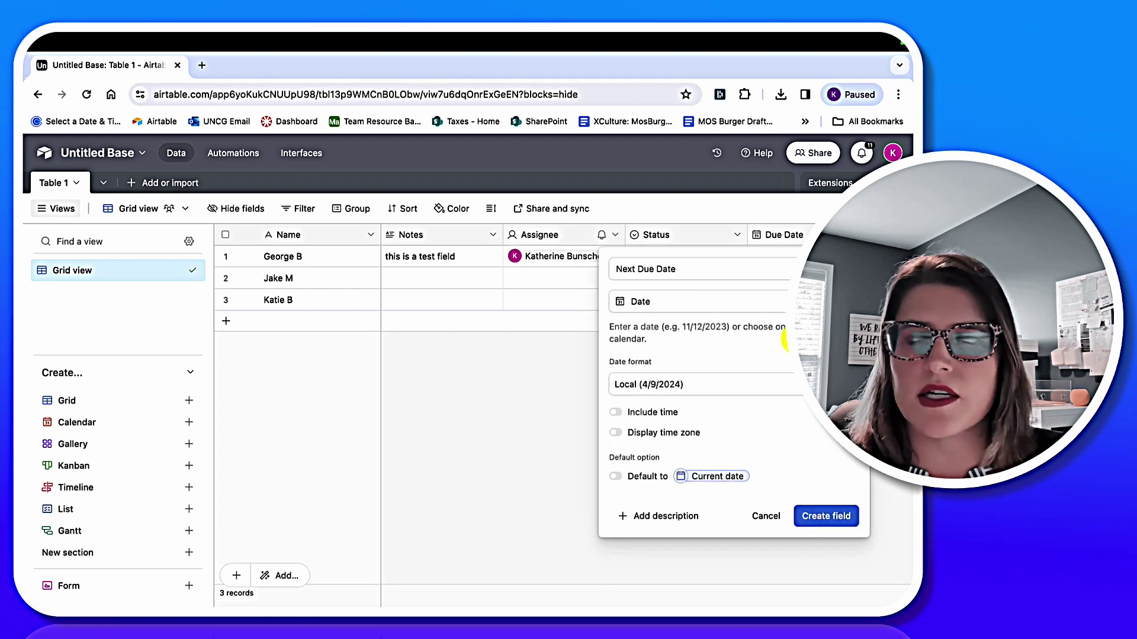
click(821, 511)
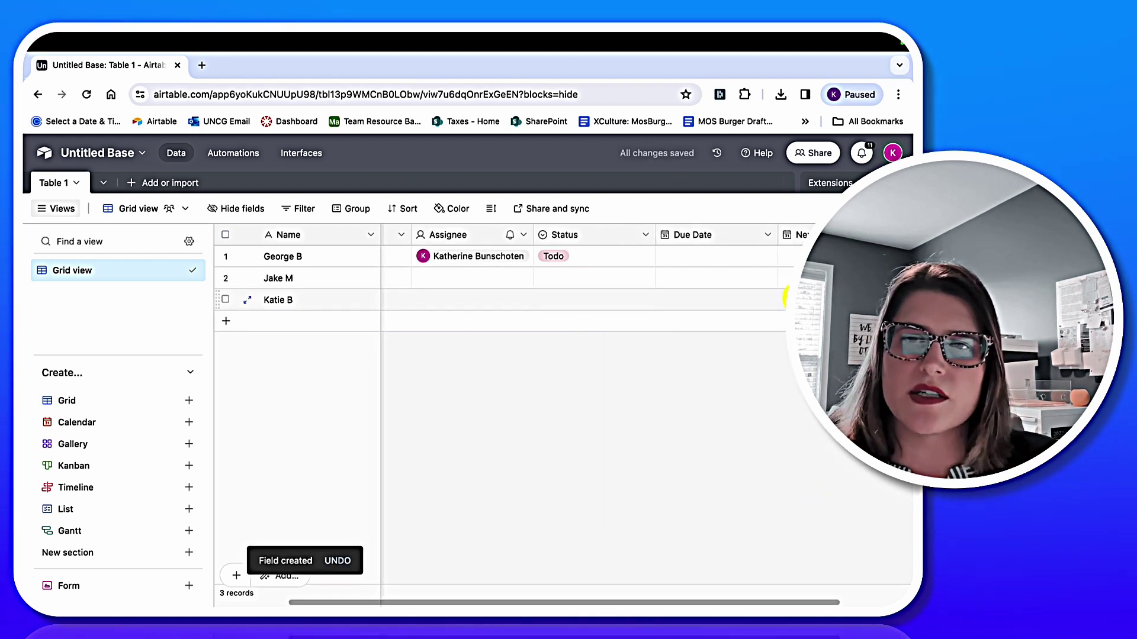
click(769, 236)
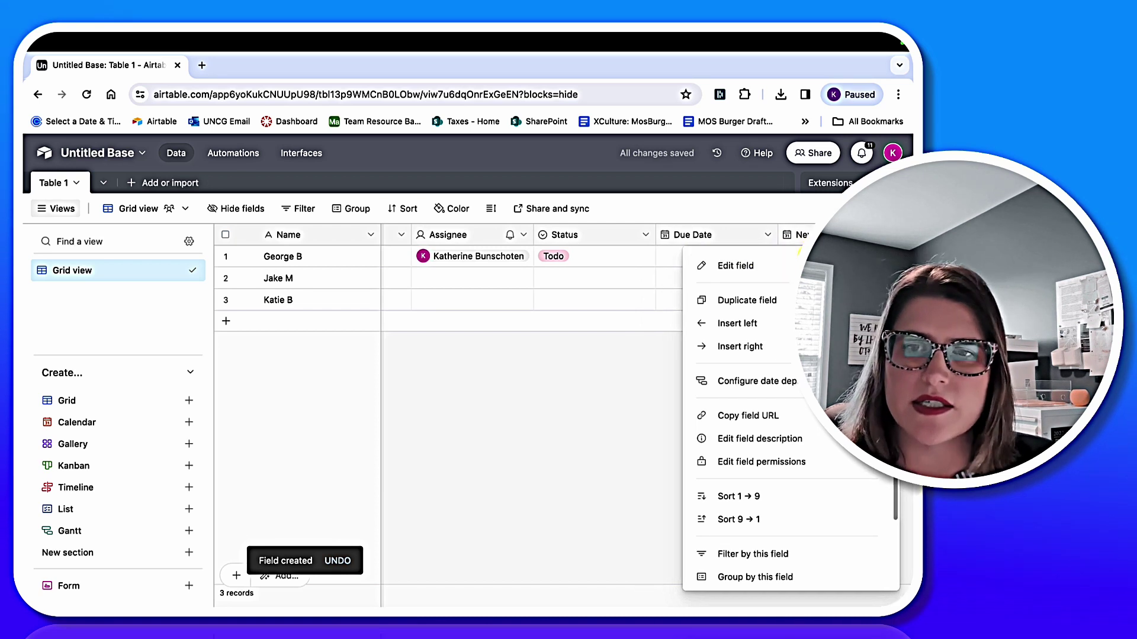
click(786, 265)
click(539, 302)
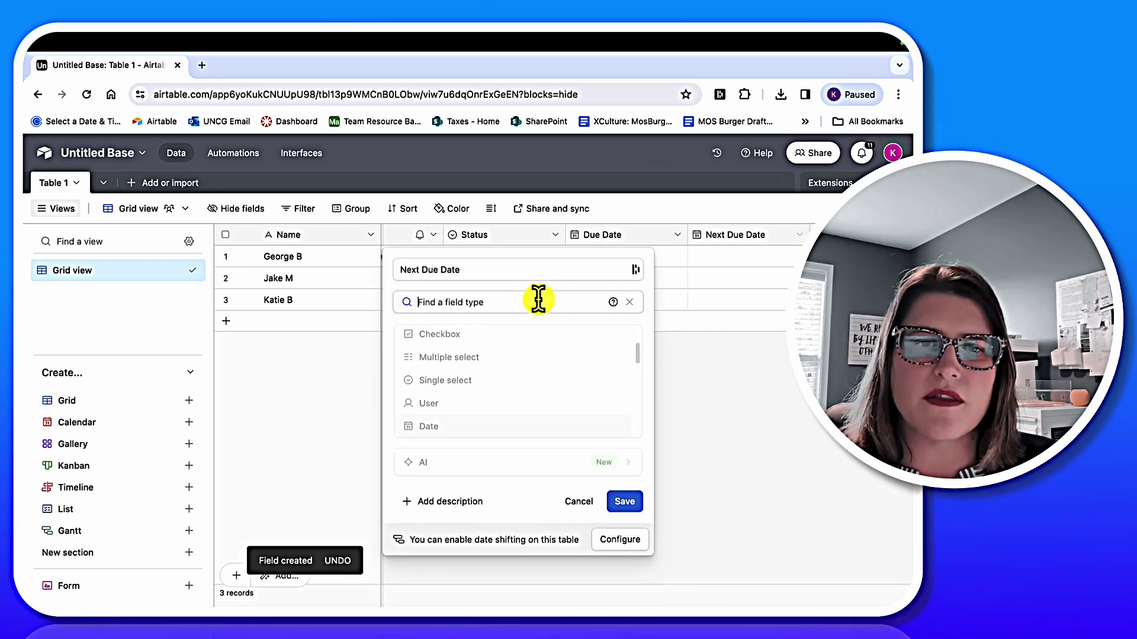
scroll(540, 398, down, 5)
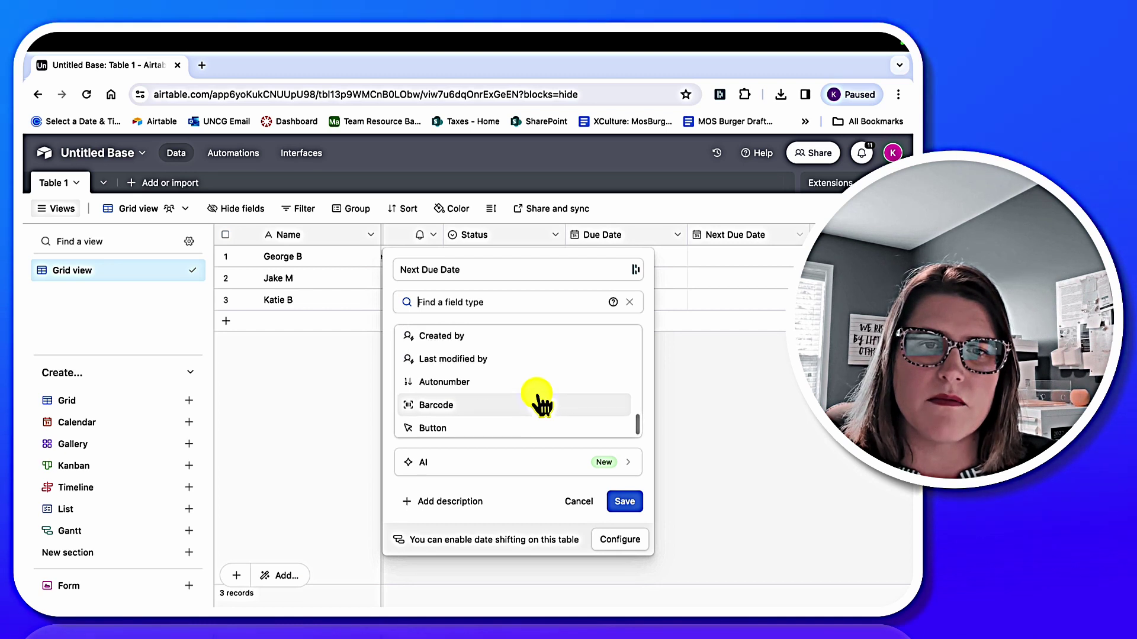
scroll(540, 404, up, 5)
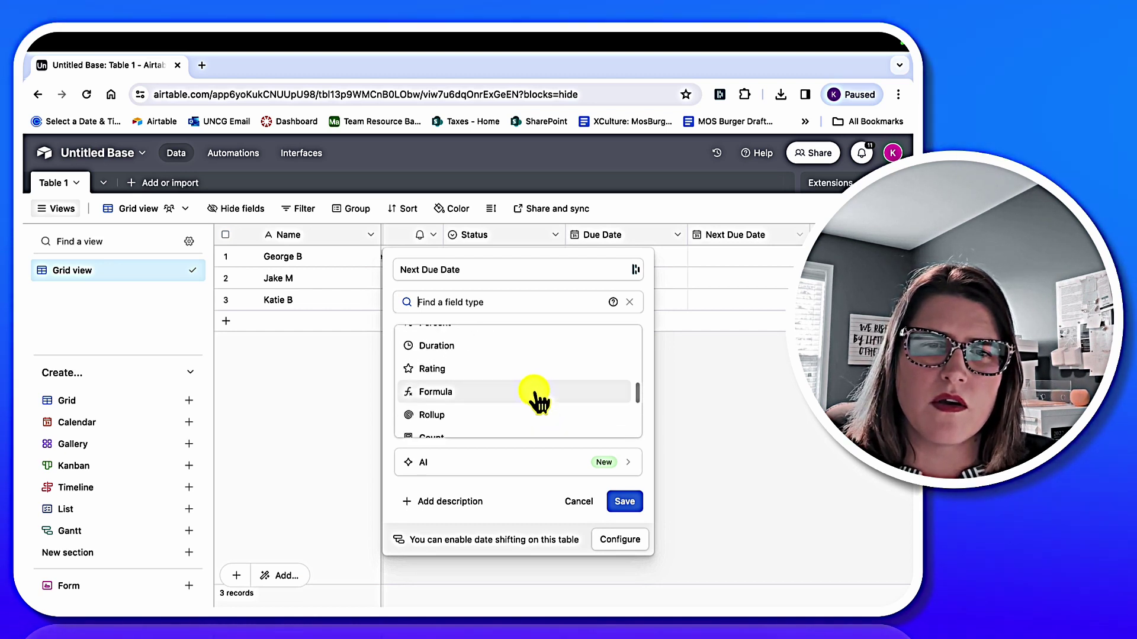
click(536, 396)
click(568, 386)
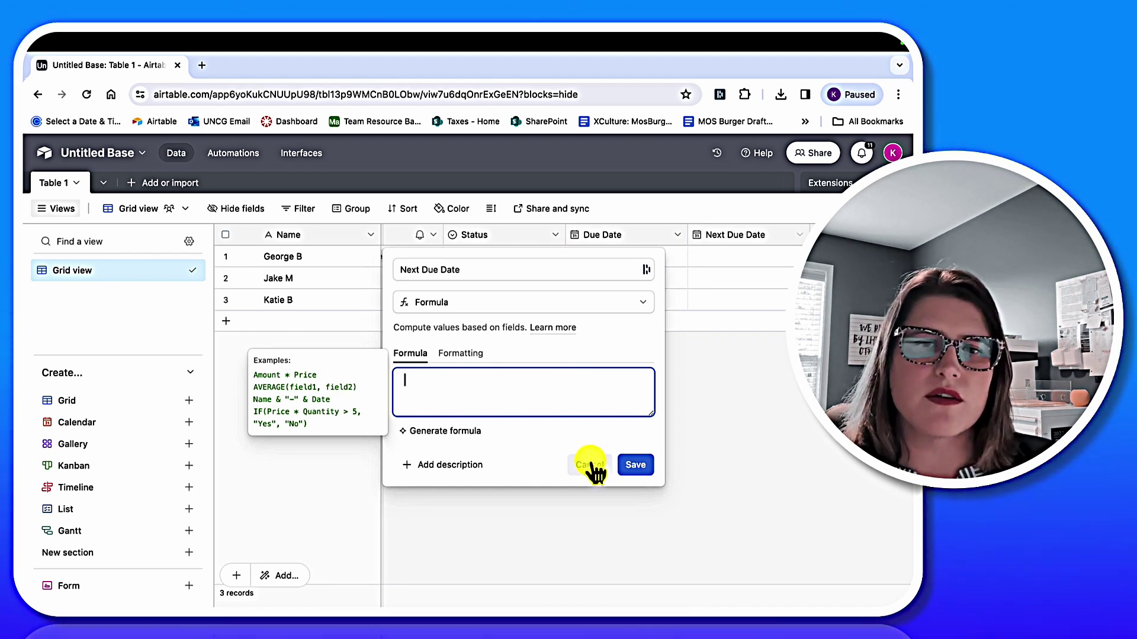
click(592, 465)
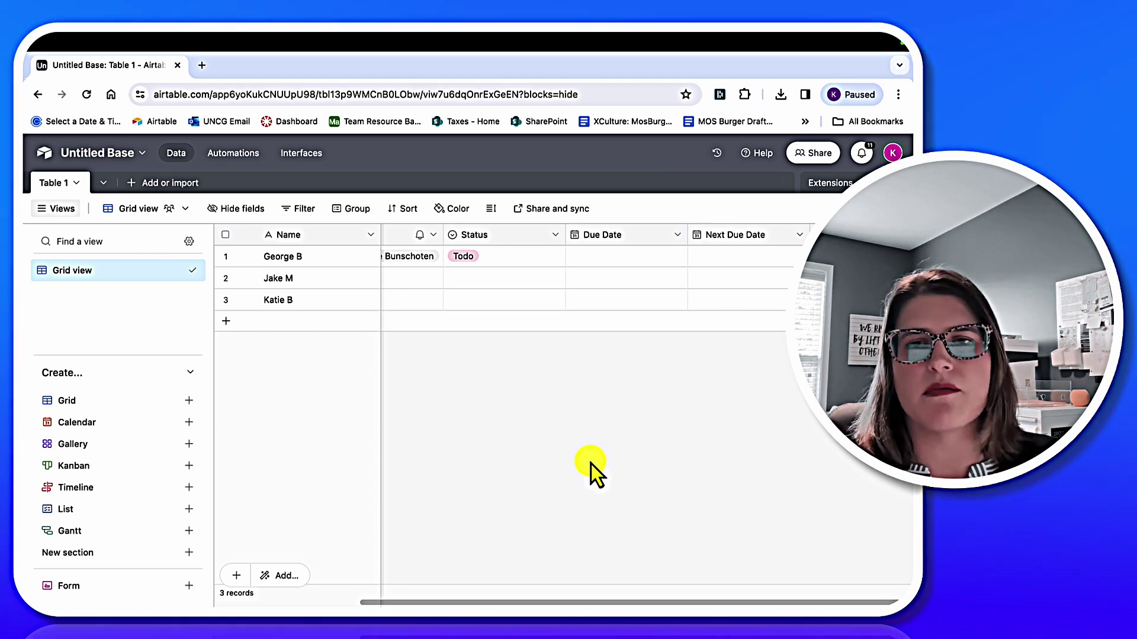
- Insert an Attachment field named "Attachments" directly before the Due Date field
right_click(616, 236)
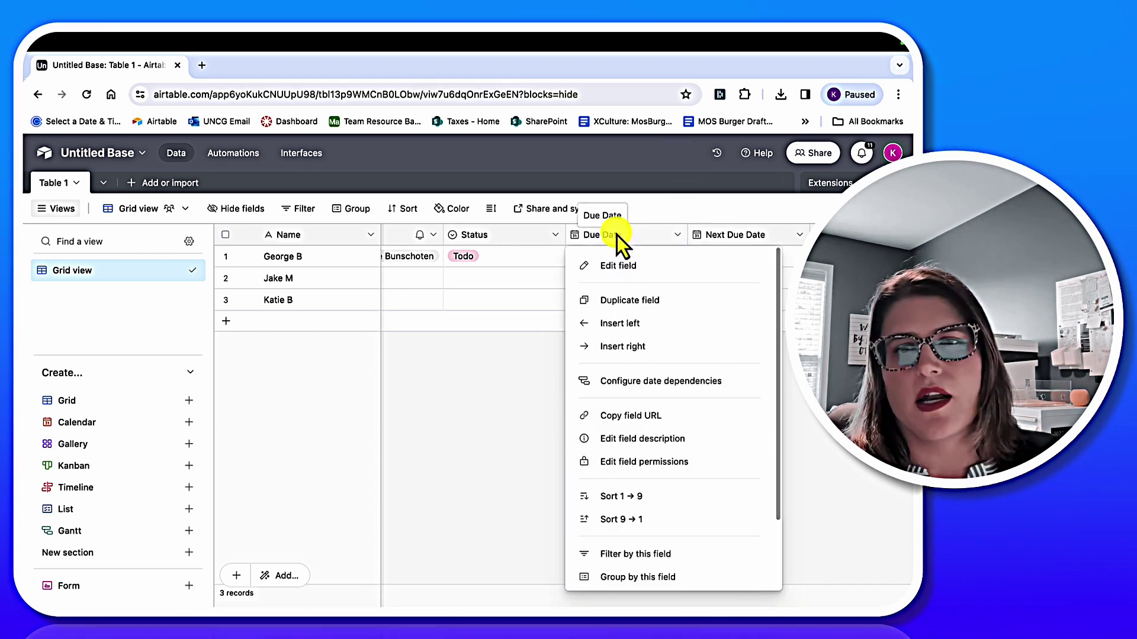
click(638, 322)
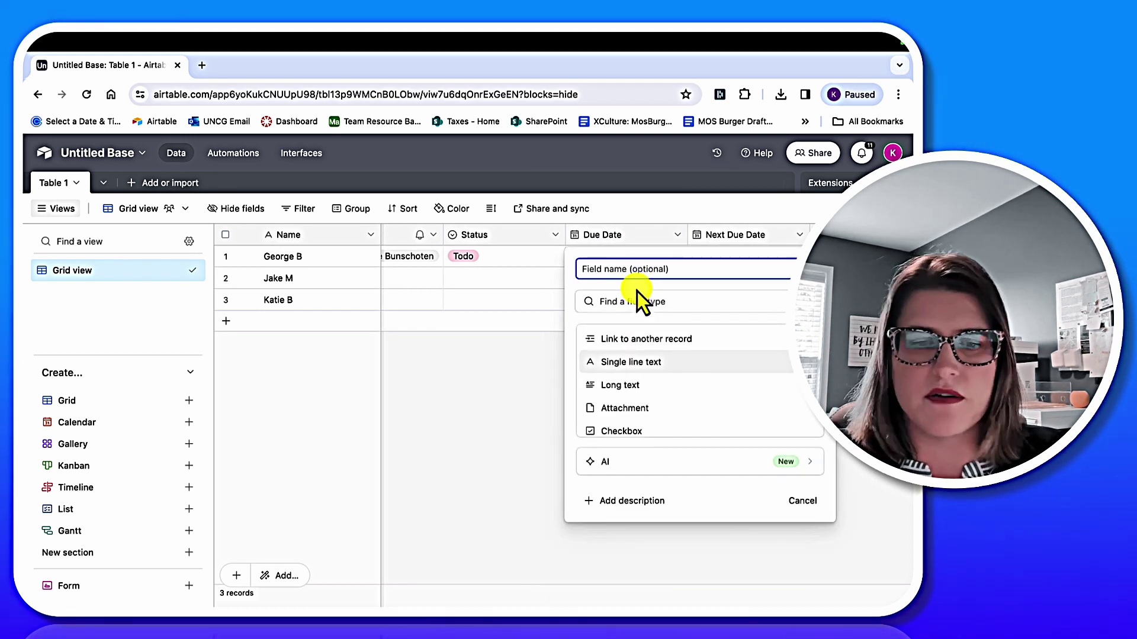
text(Attachments)
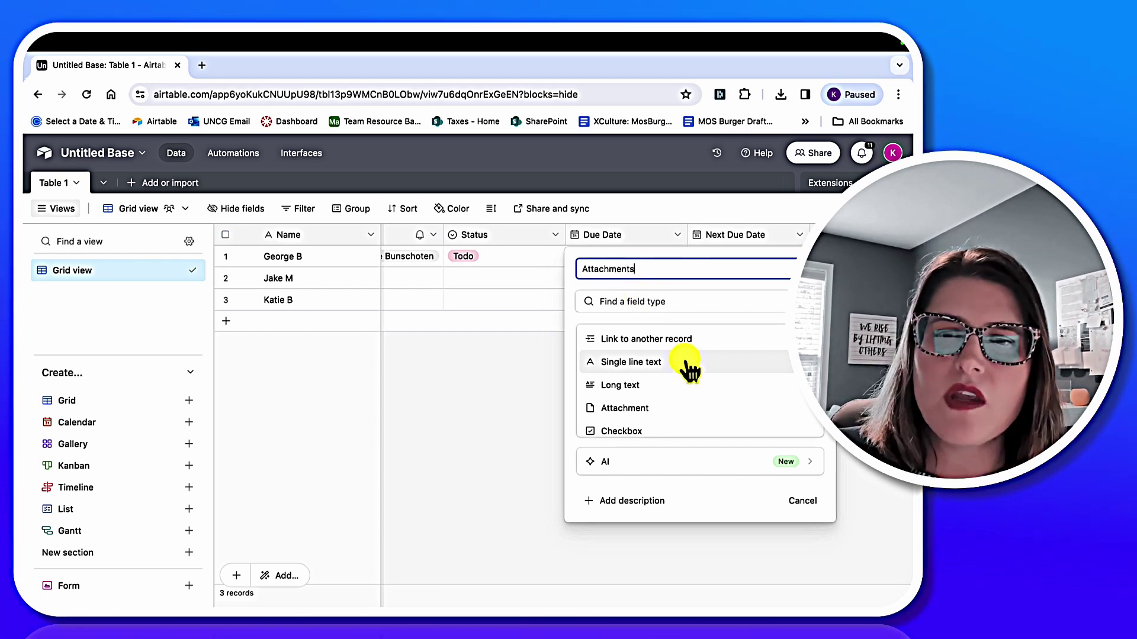
scroll(681, 368, down, 1)
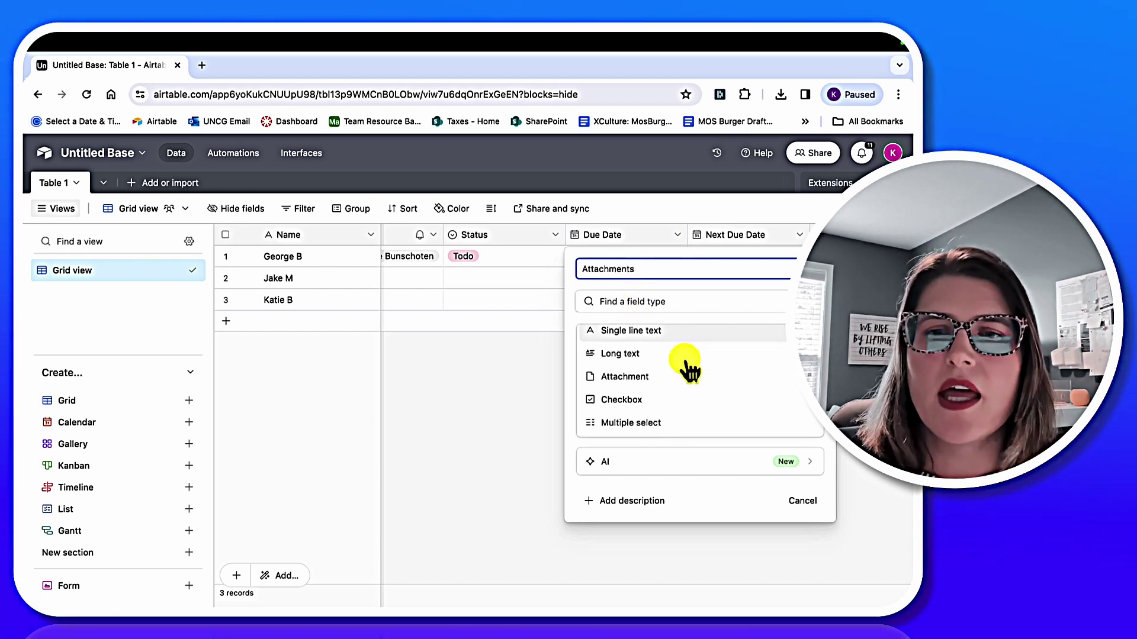
click(685, 374)
click(783, 376)
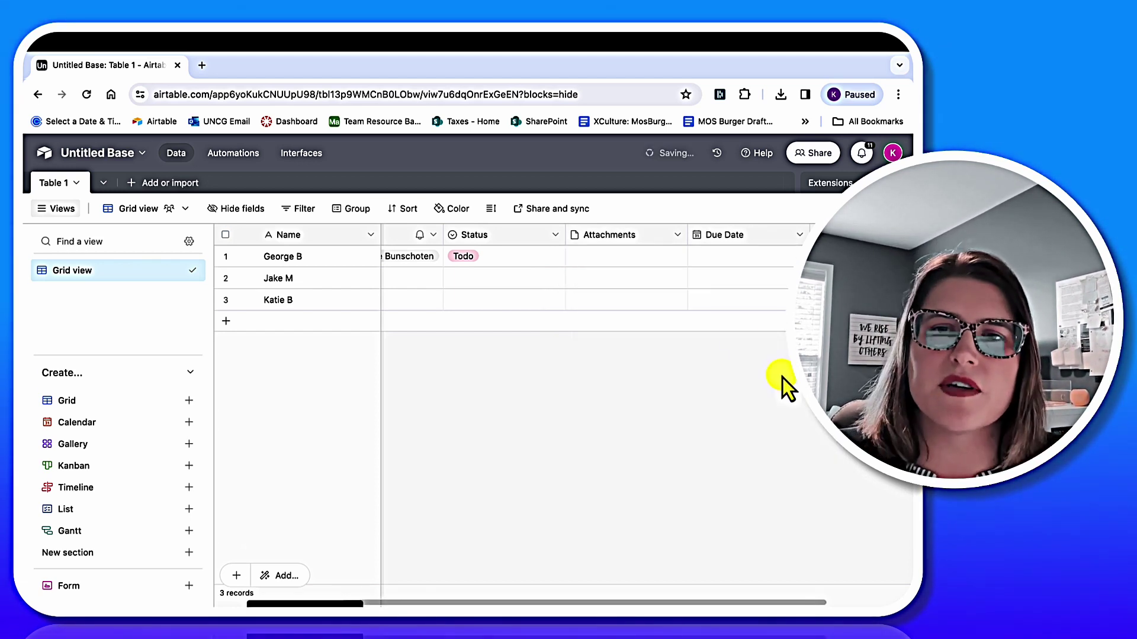
- Examine the available file upload sources for the first record's Attachments cell without adding a file
click(623, 256)
click(579, 259)
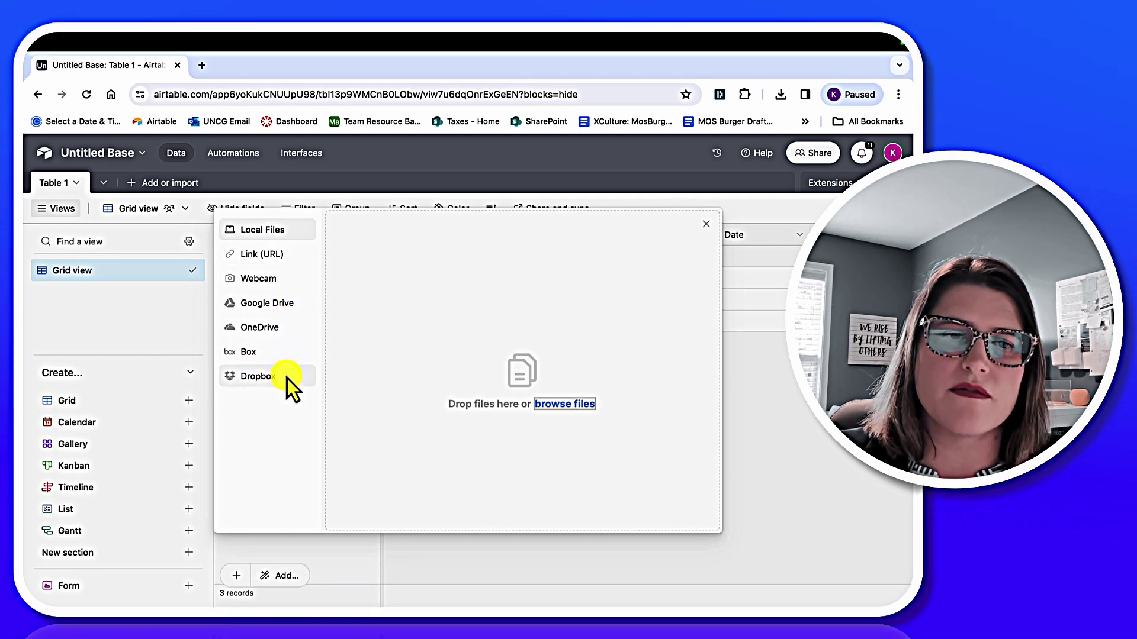
click(706, 224)
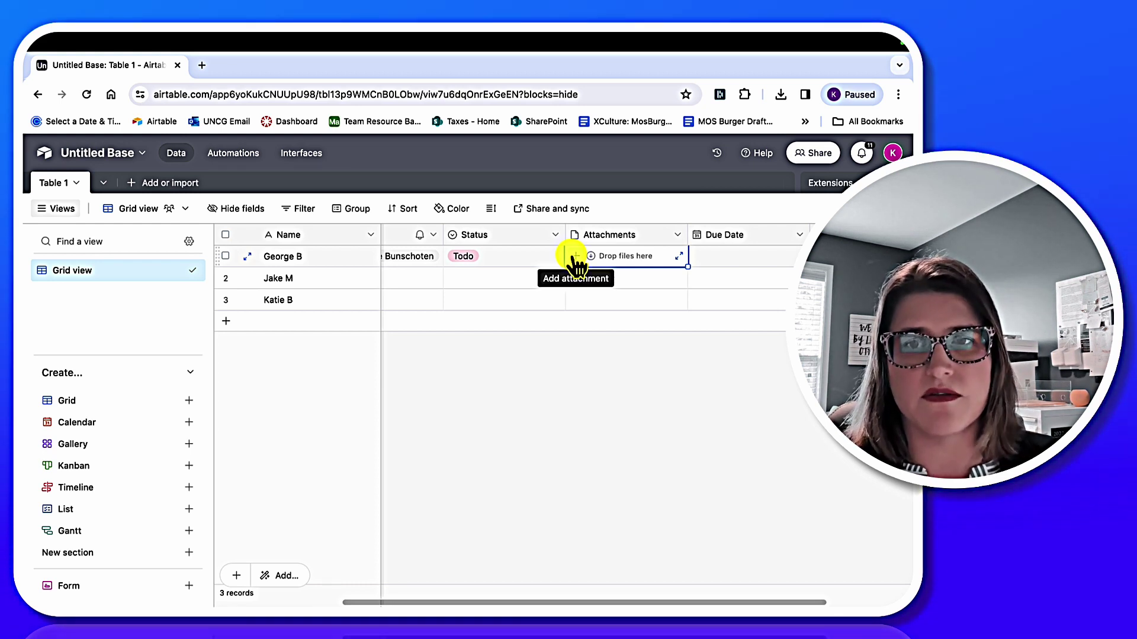
click(726, 264)
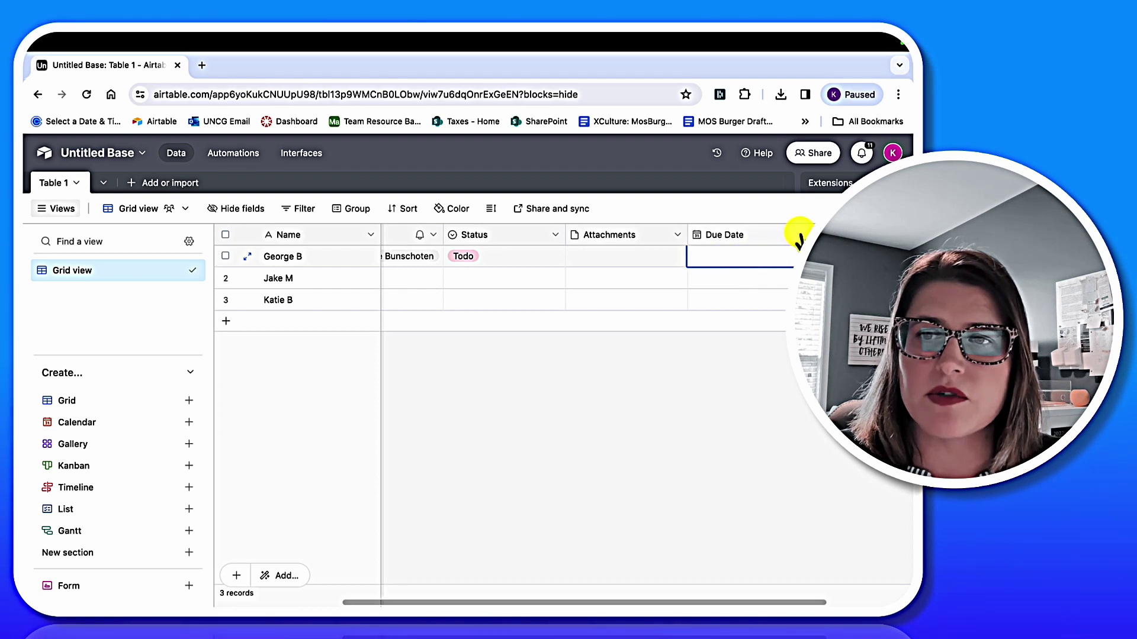
click(651, 261)
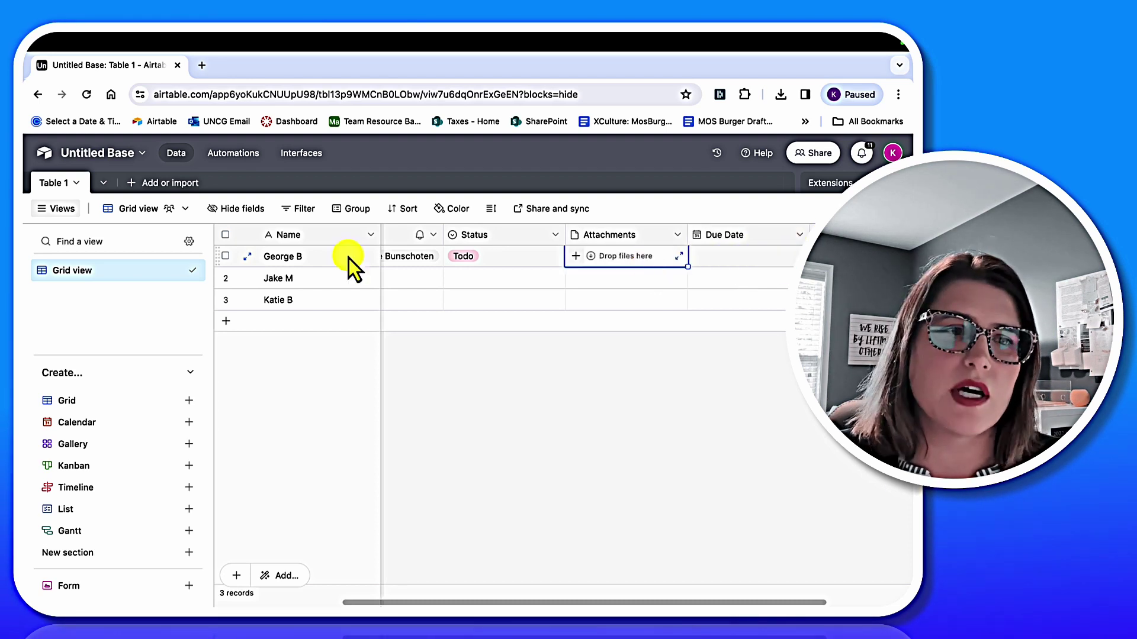
- Duplicate the Grid view and name the copy "Filtered for complete"
right_click(137, 273)
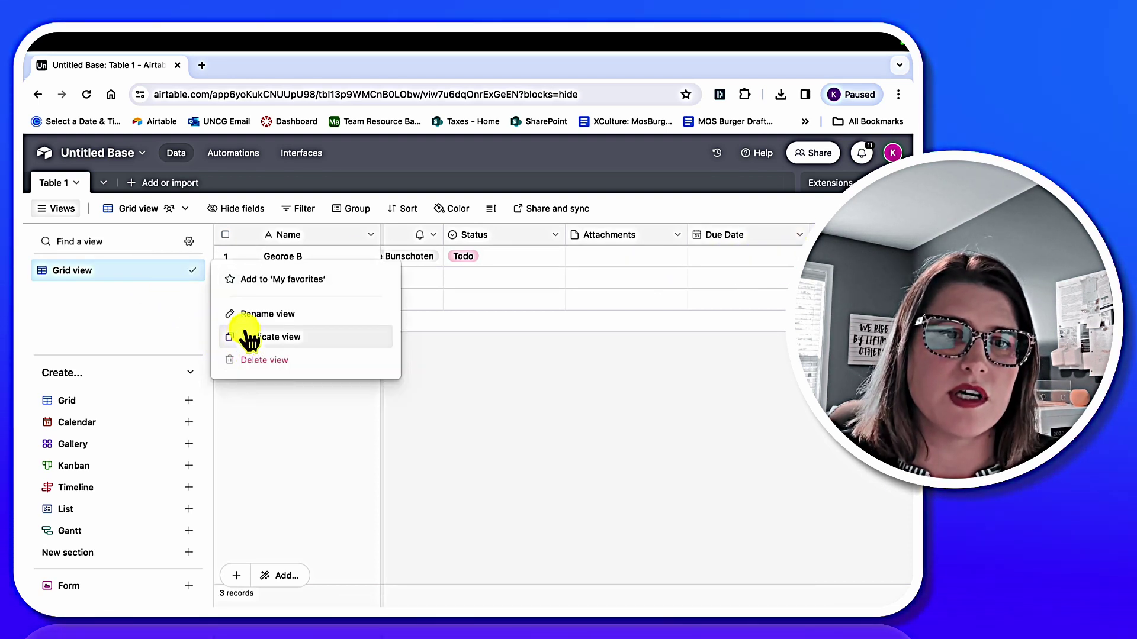
click(252, 342)
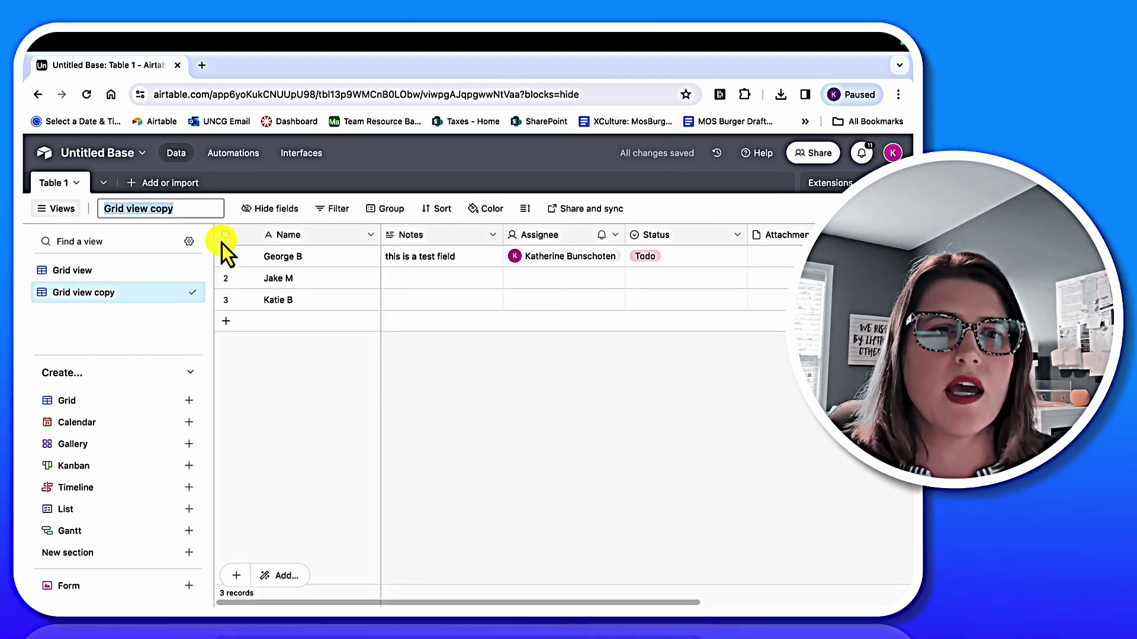
text(Filte)
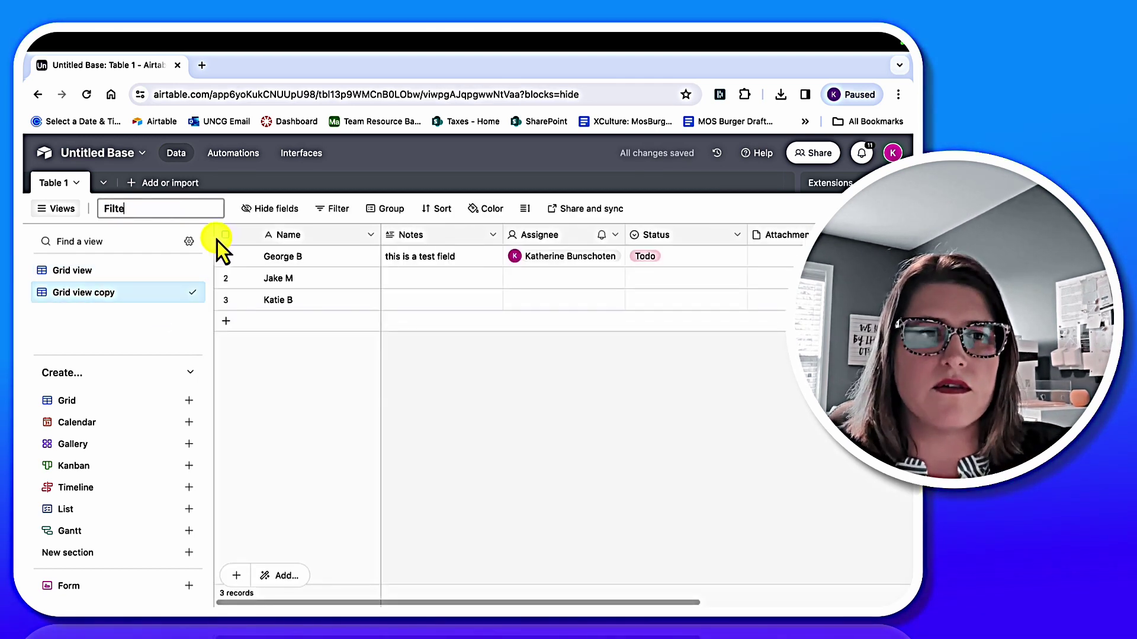
text(red fo)
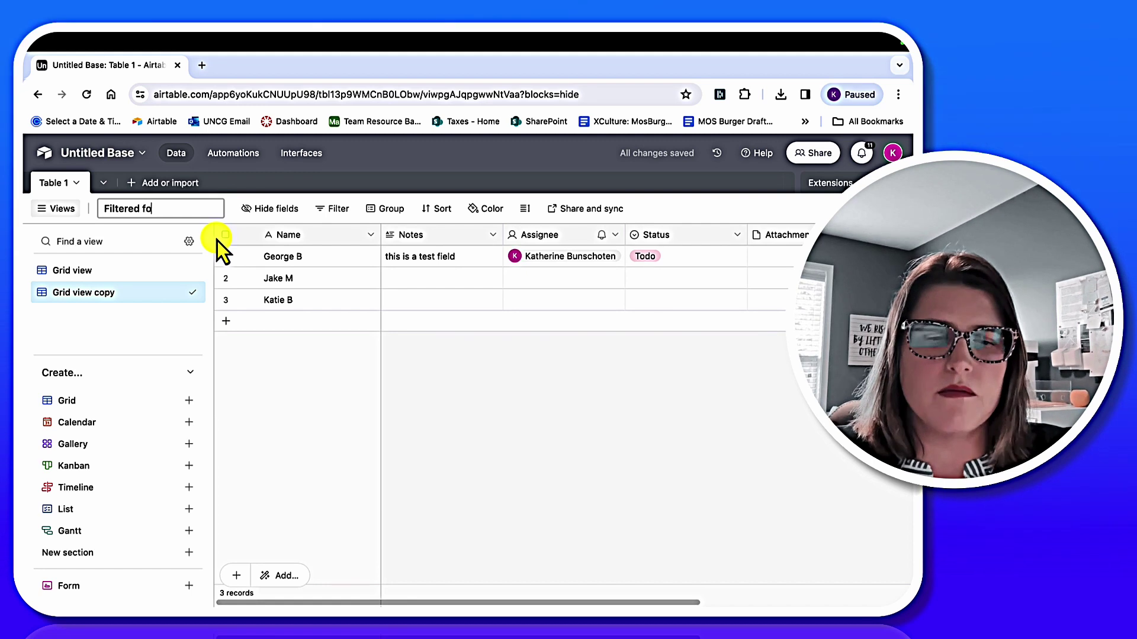
text(r complete)
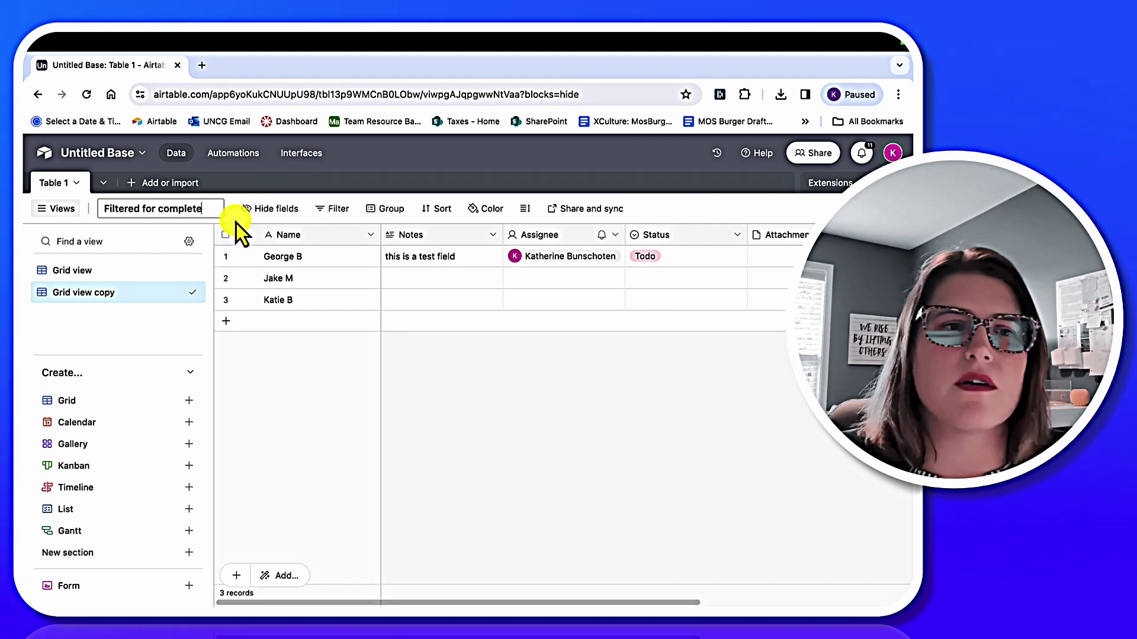
key(Return)
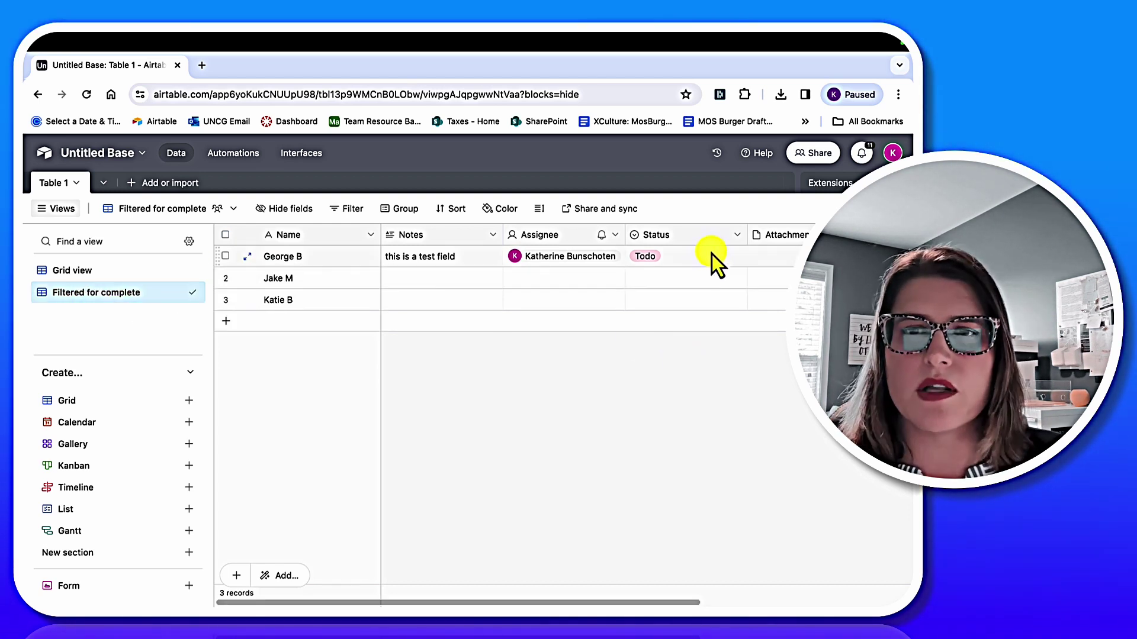
- Filter the "Filtered for complete" view to show only records whose Status is Done
click(697, 277)
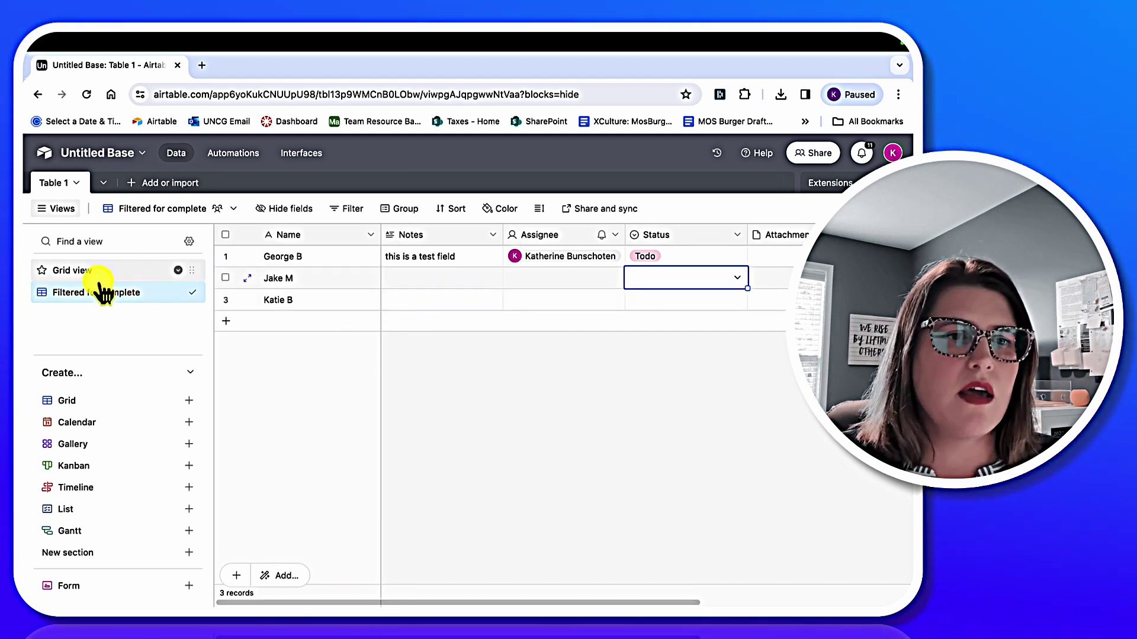
click(358, 209)
click(382, 263)
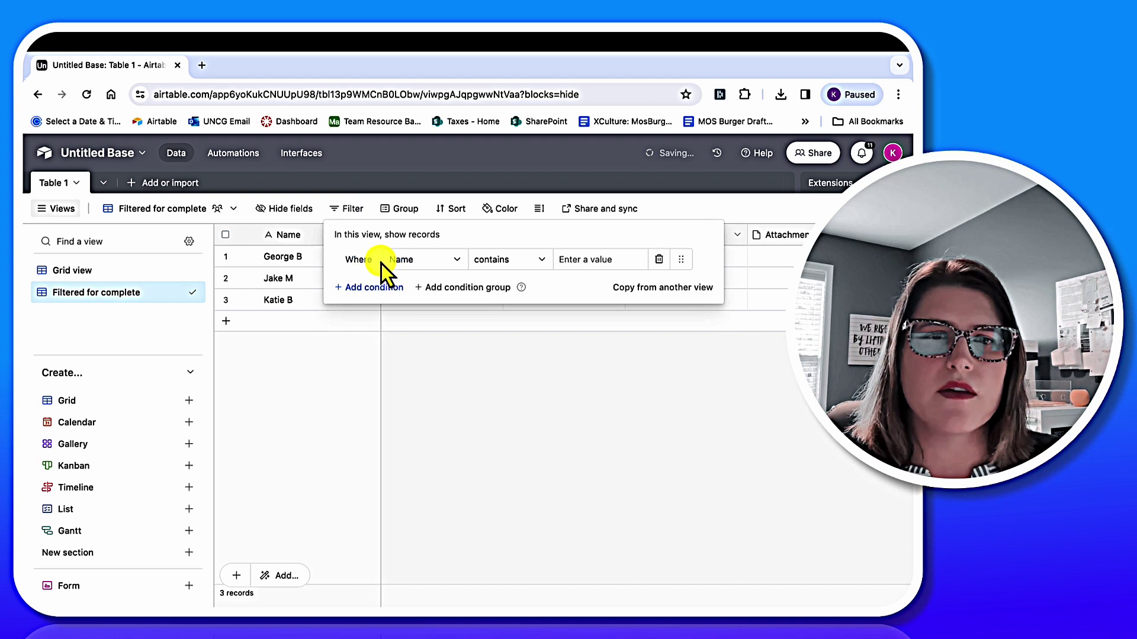
click(425, 264)
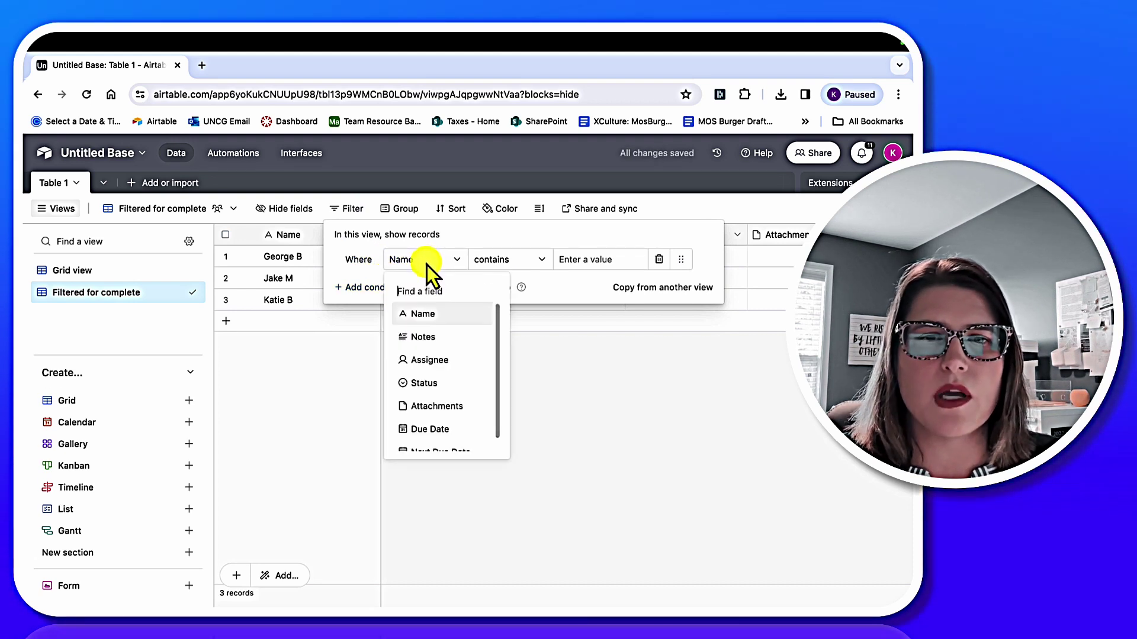
click(441, 383)
click(612, 267)
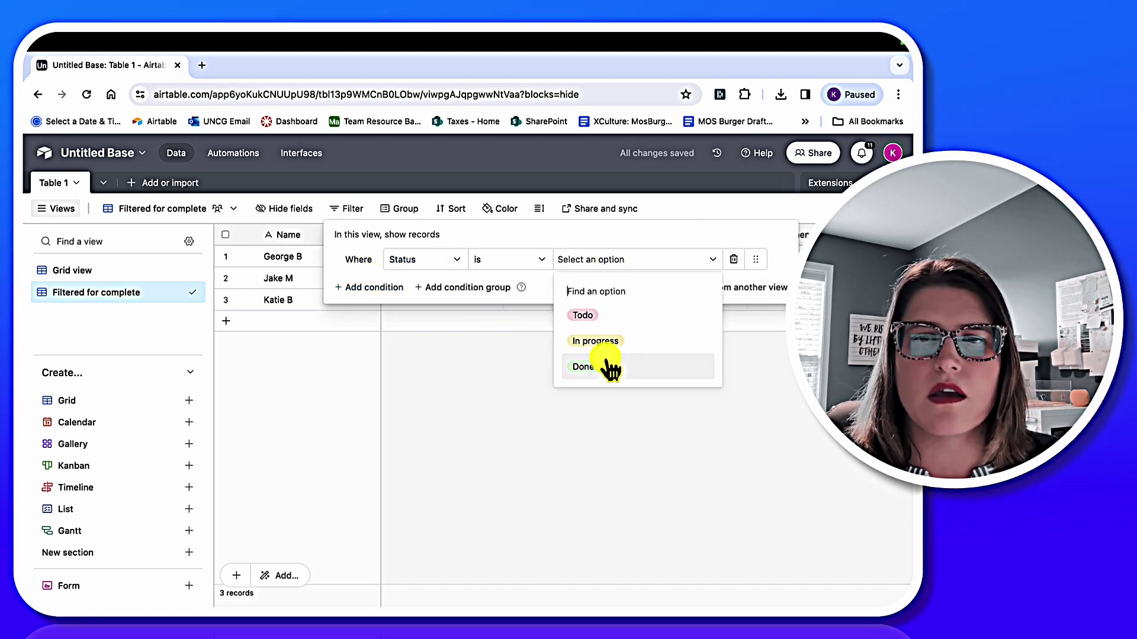
click(585, 367)
click(692, 393)
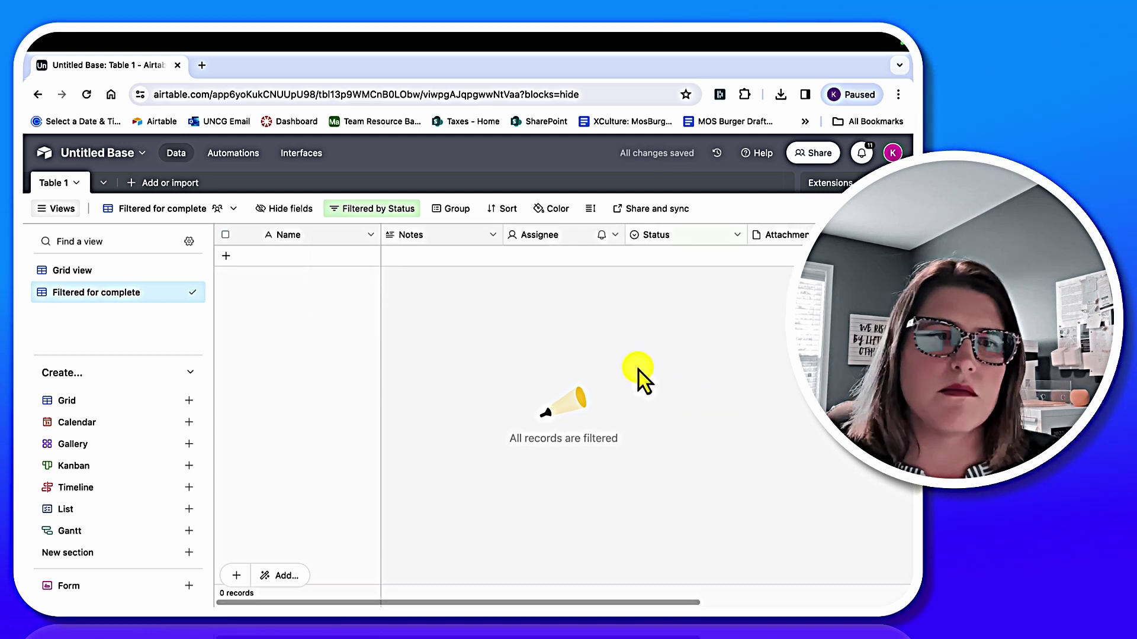
- Switch back to the Grid view
click(104, 271)
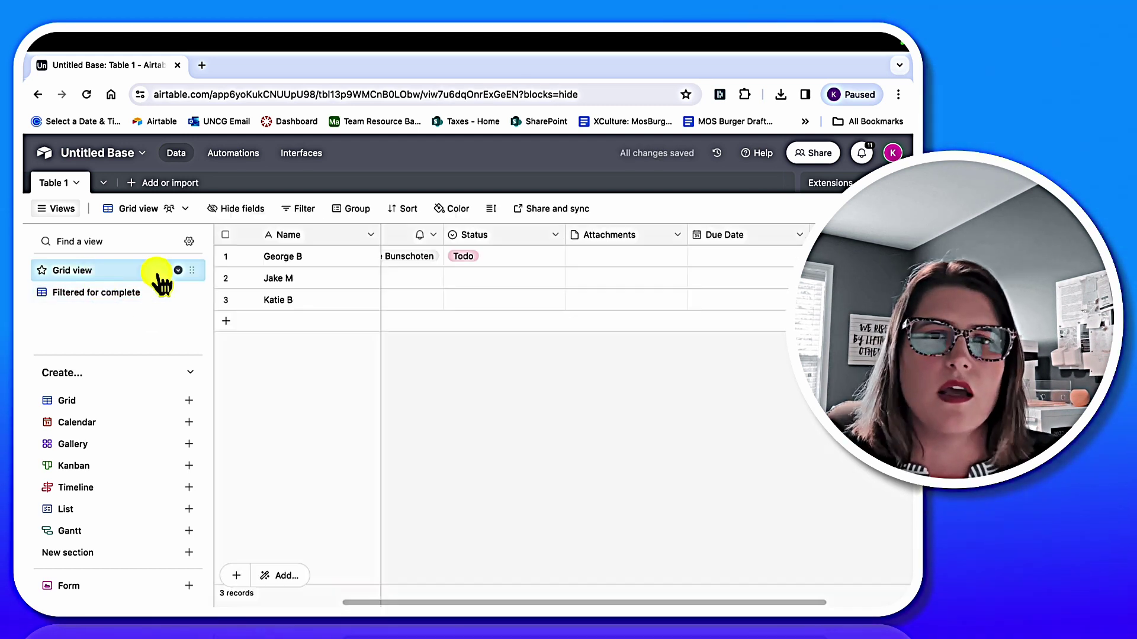
click(425, 283)
click(424, 286)
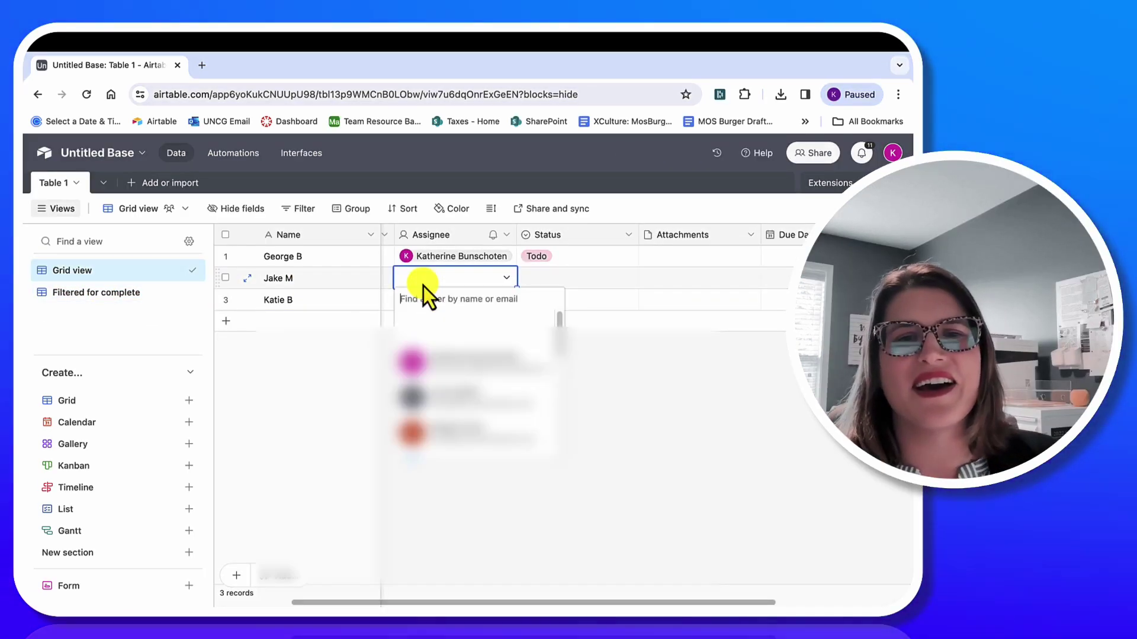
key(Escape)
- Replace the first record's Name with "do paperwork"
click(304, 258)
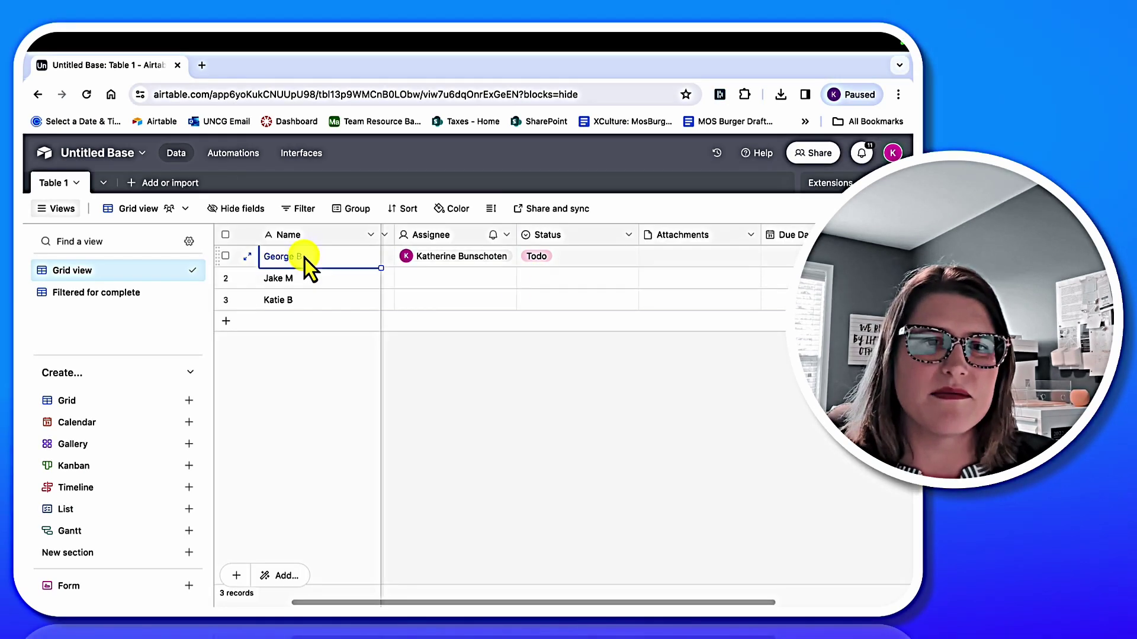
double_click(304, 256)
drag(304, 257, 225, 260)
click(225, 249)
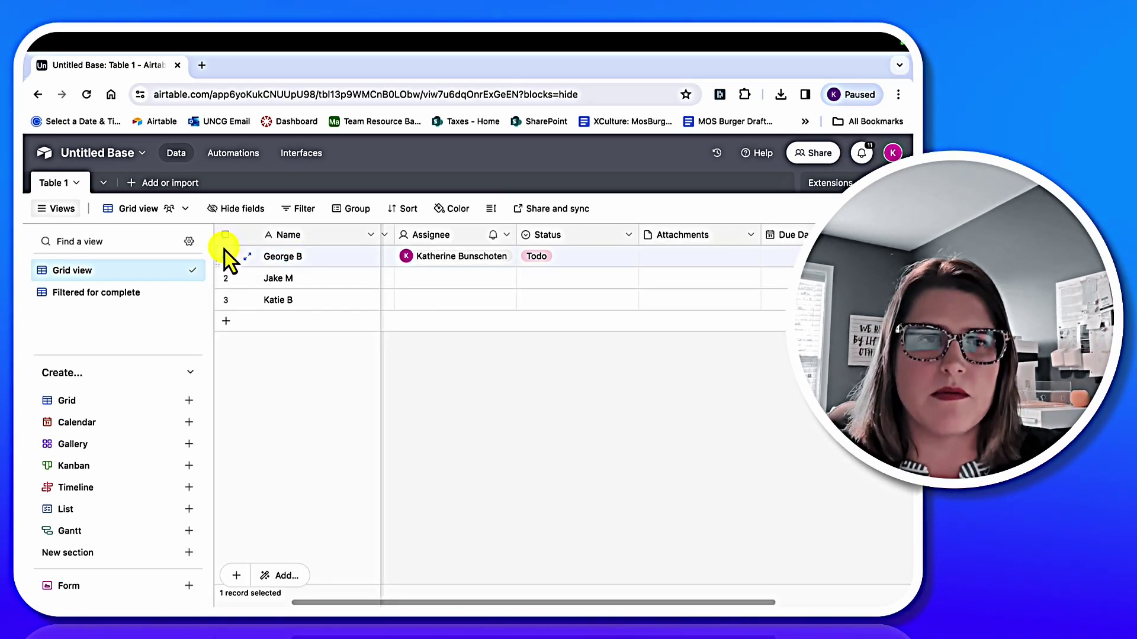
click(292, 255)
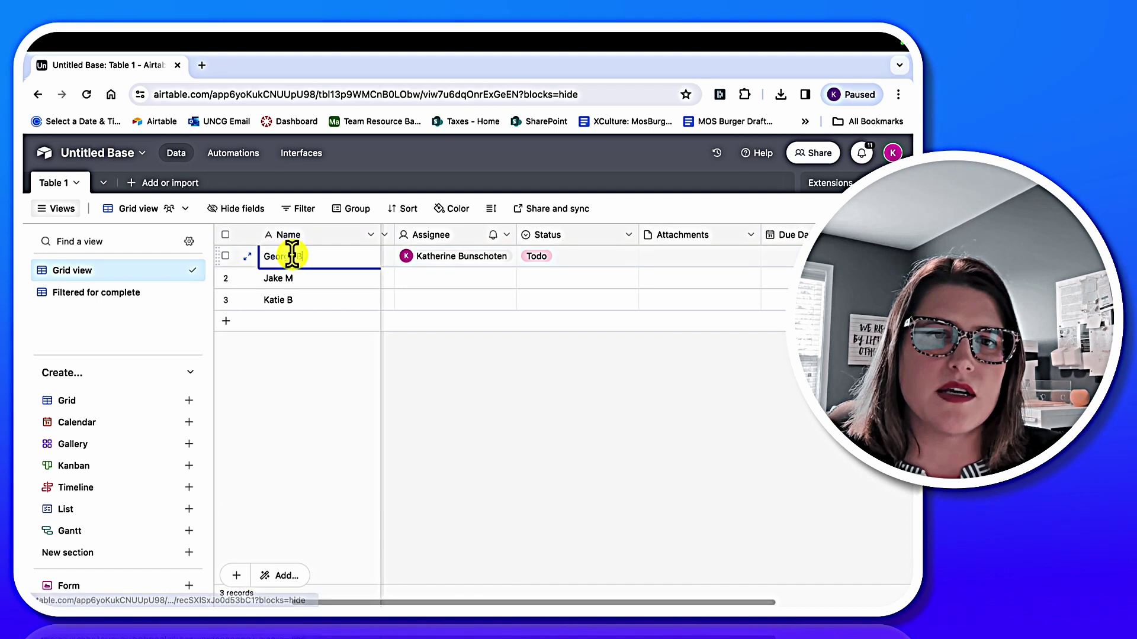
double_click(292, 256)
drag(302, 256, 265, 257)
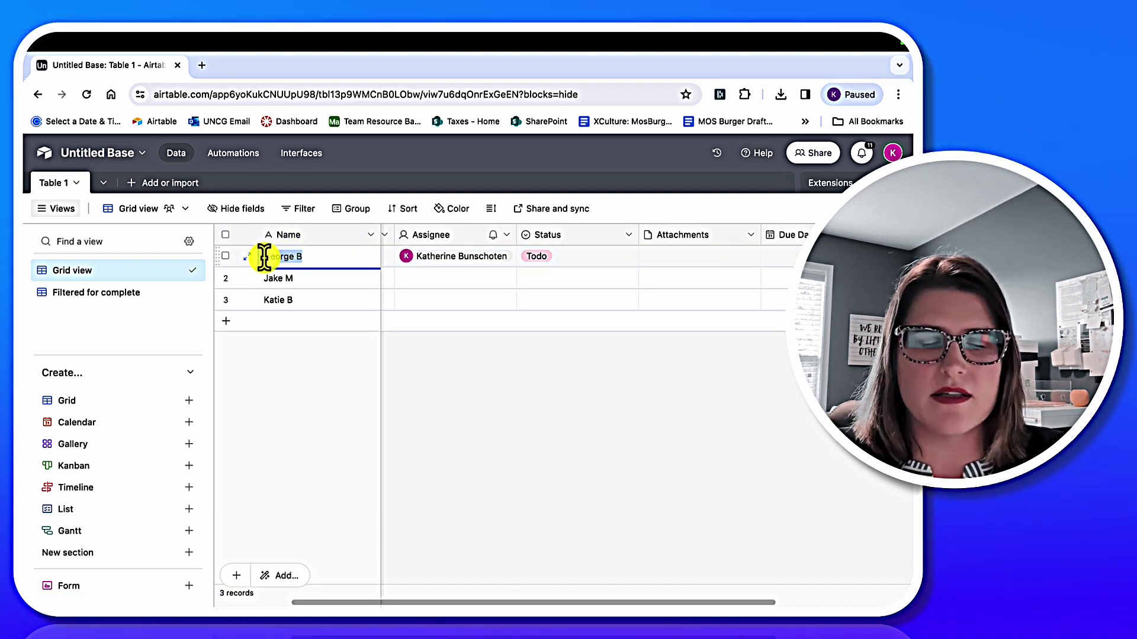
text(Do paperwork)
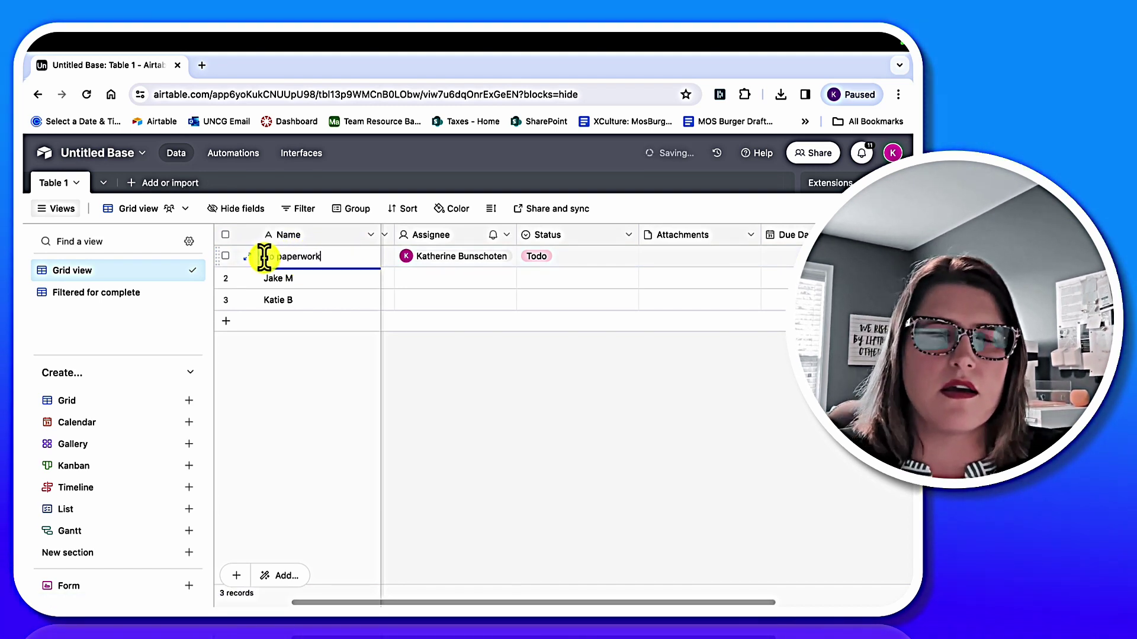
- Replace the second record's Name with "get the mail" and the third record's Name with "make the deposits"
double_click(294, 280)
drag(293, 280, 261, 278)
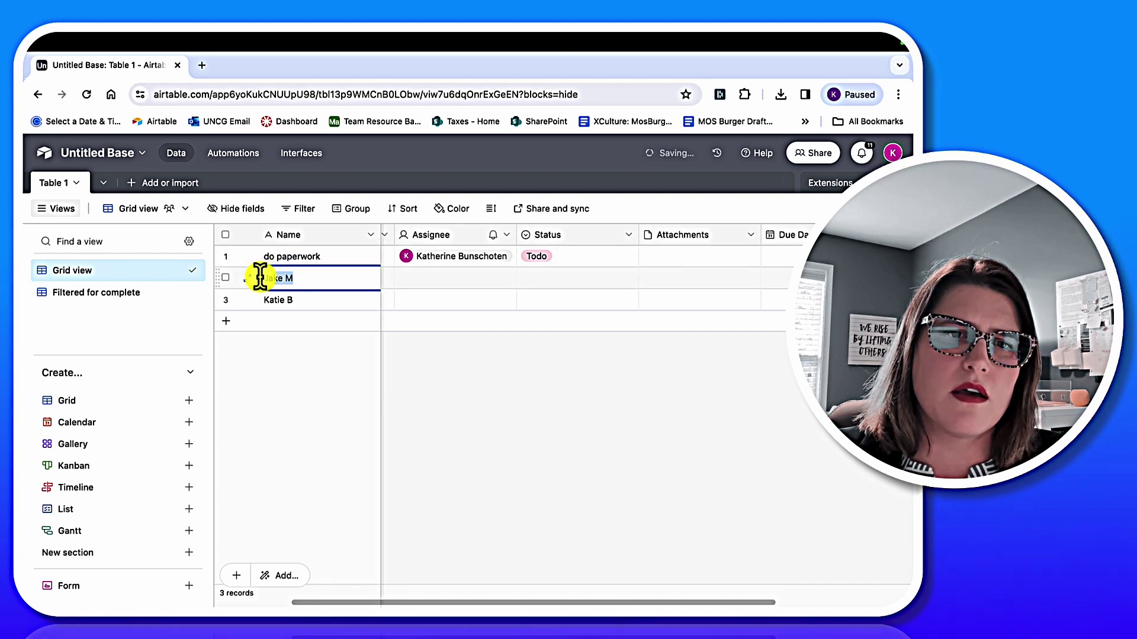
text(get the mail)
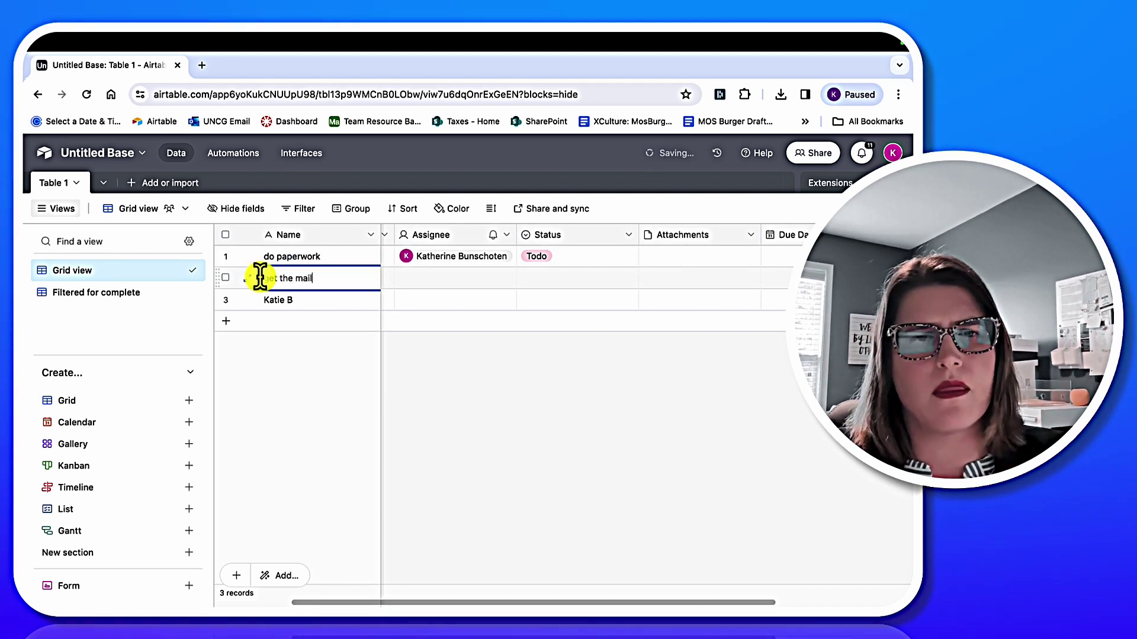
double_click(300, 302)
drag(297, 300, 260, 306)
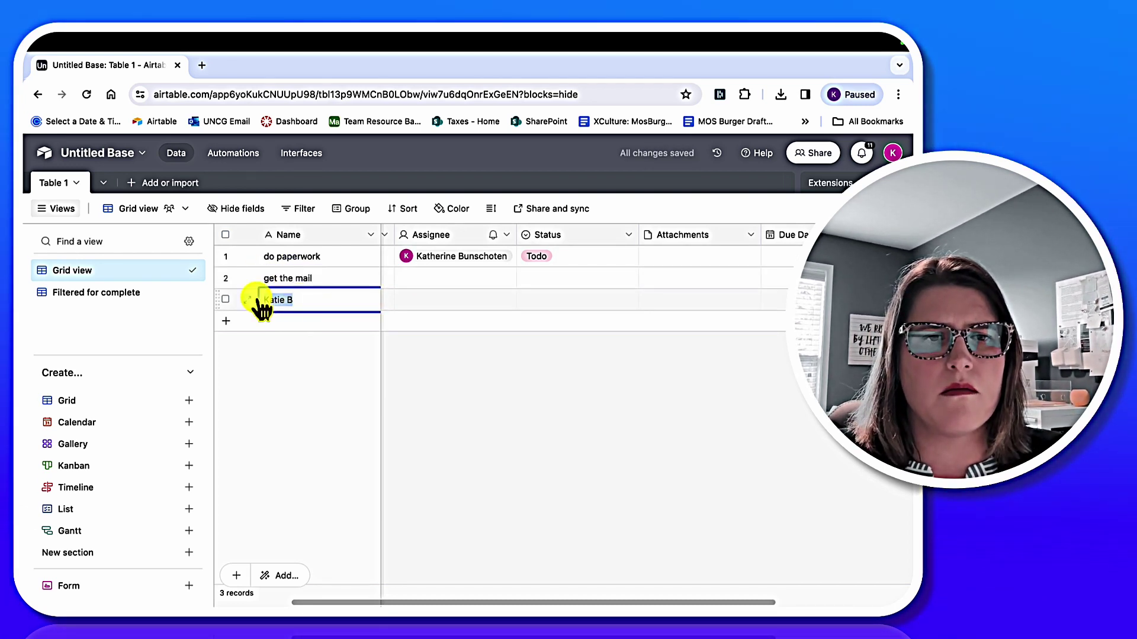
text(make the depo)
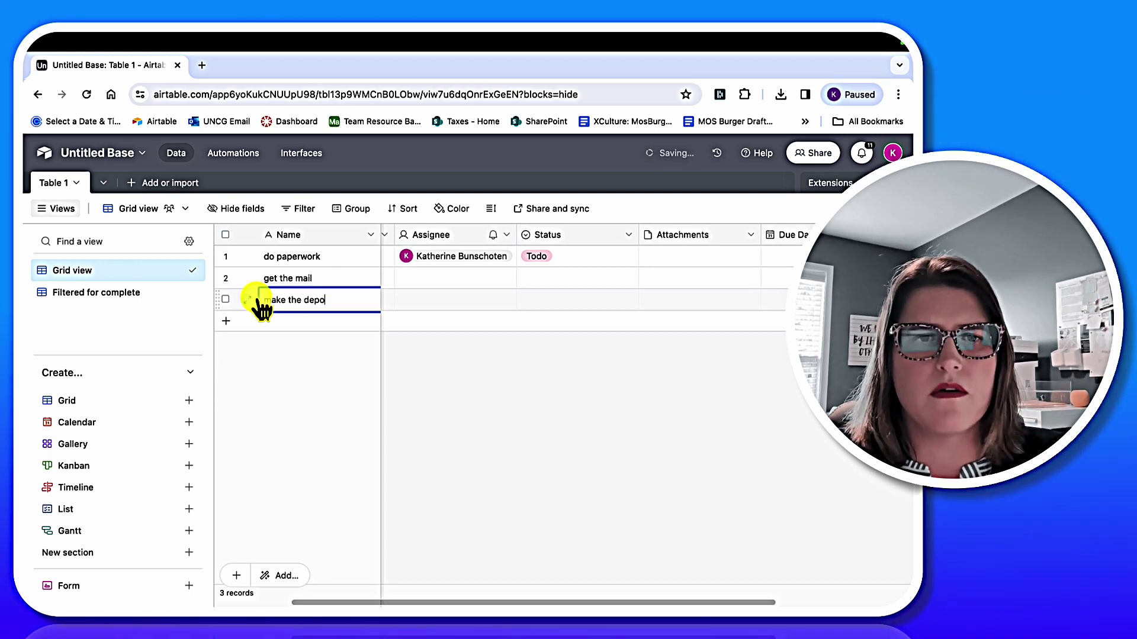
text(sits)
click(439, 306)
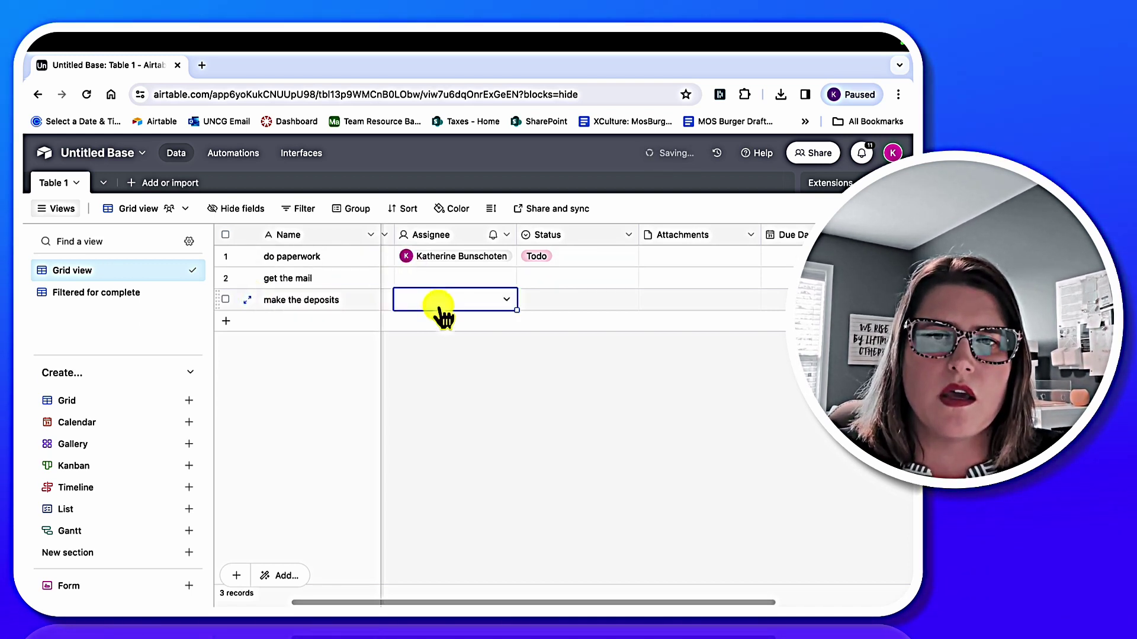
- Set the Status of the "get the mail" record to In progress
double_click(545, 281)
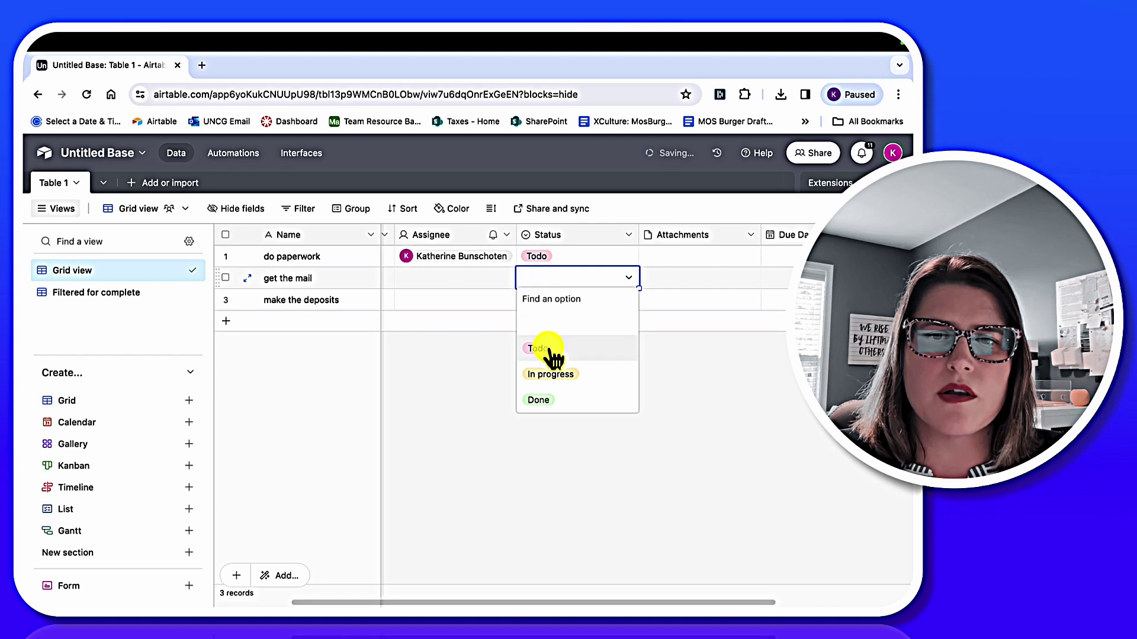
click(554, 350)
click(553, 299)
click(553, 283)
click(552, 281)
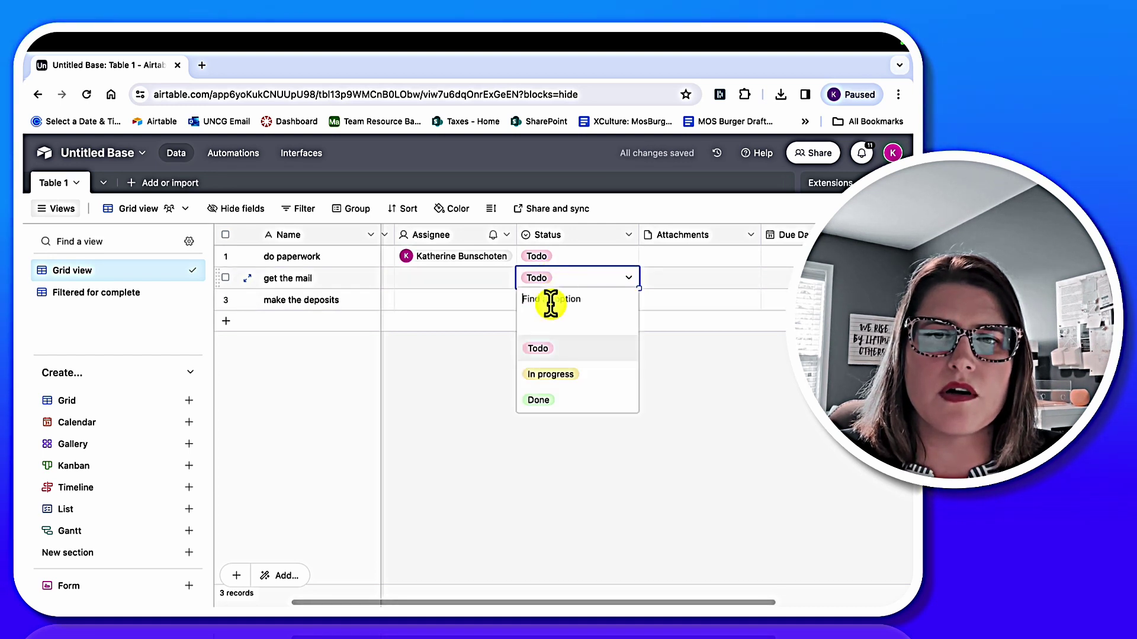
click(552, 374)
- Set the Status of the "make the deposits" record to Done and show the "Filtered for complete" view
click(554, 304)
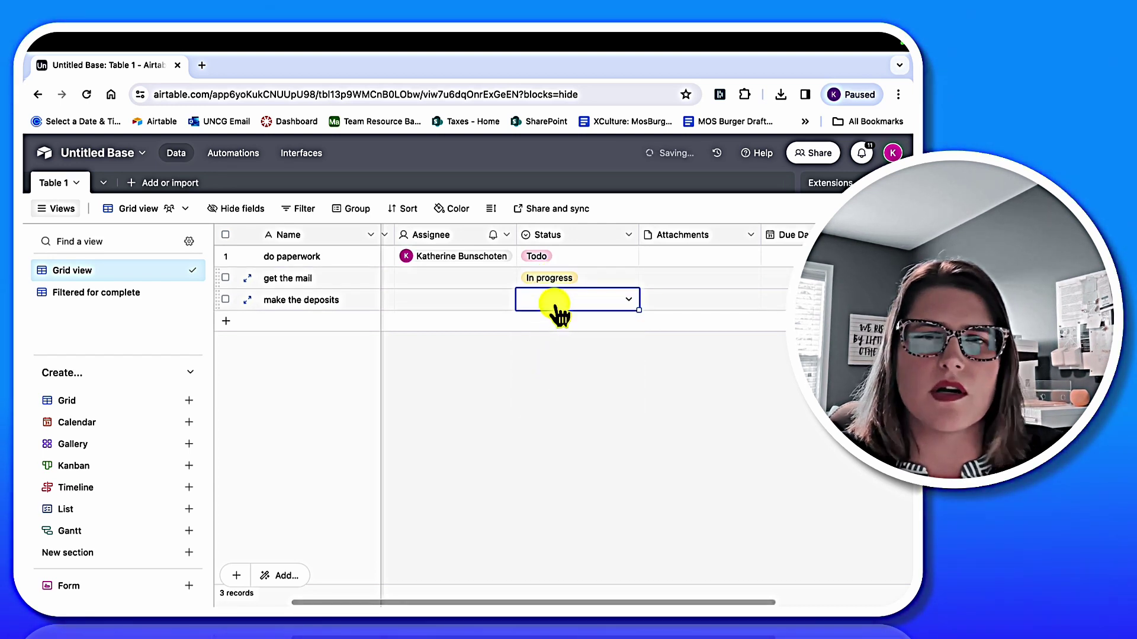
click(554, 308)
click(559, 418)
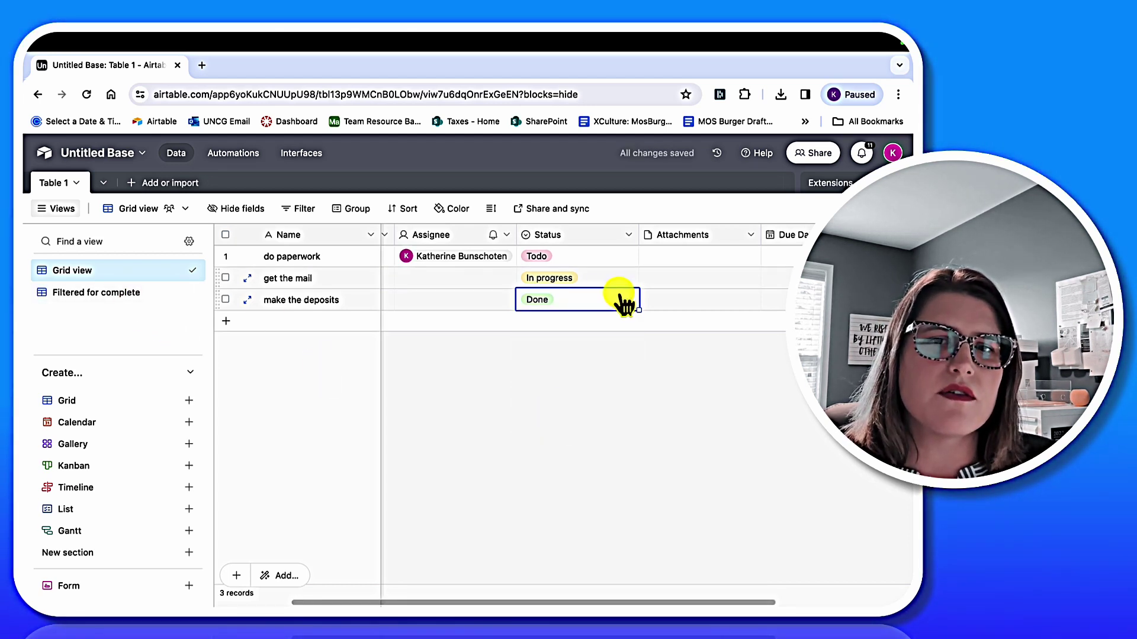
click(92, 292)
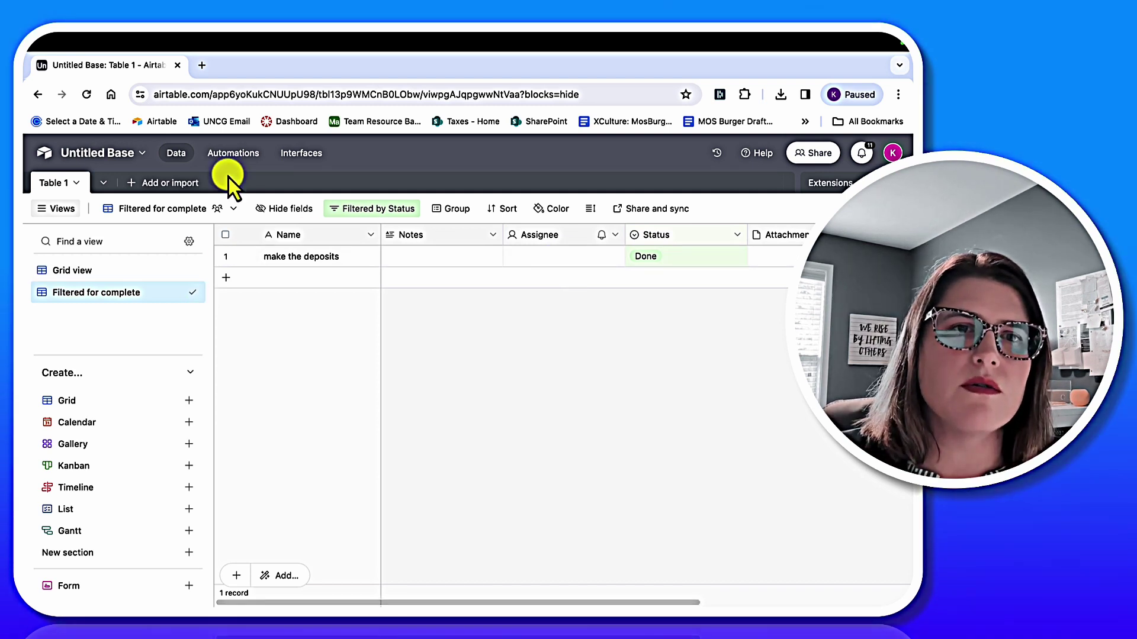
- Create an automation triggered when a record enters the "Filtered for complete" view of Table 1
click(235, 152)
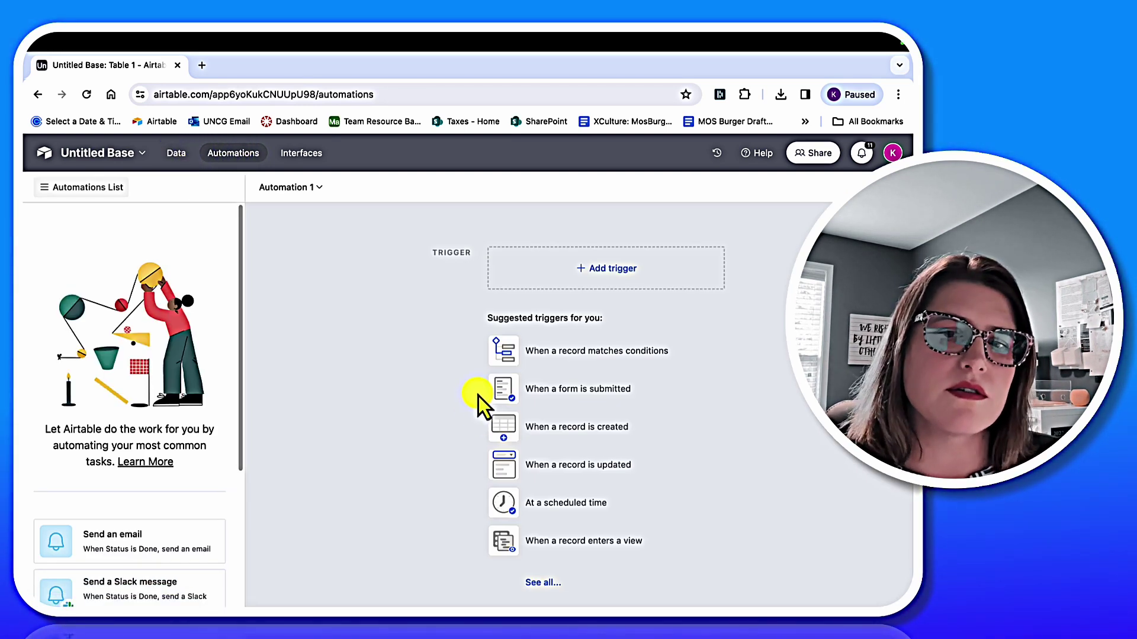
click(550, 542)
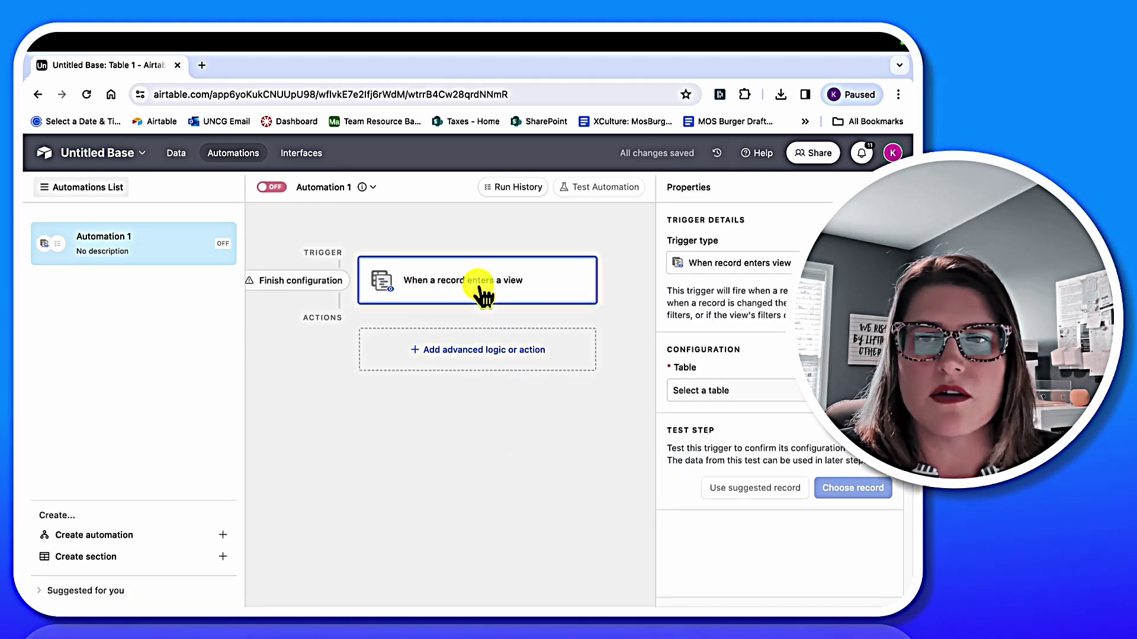
click(797, 392)
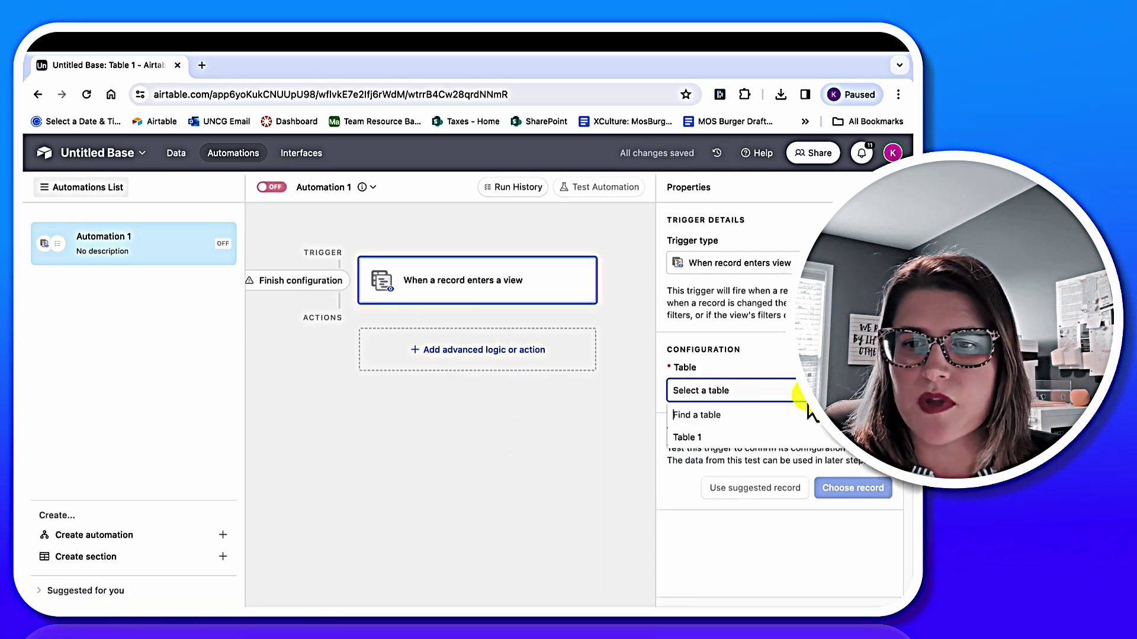
click(802, 438)
click(804, 443)
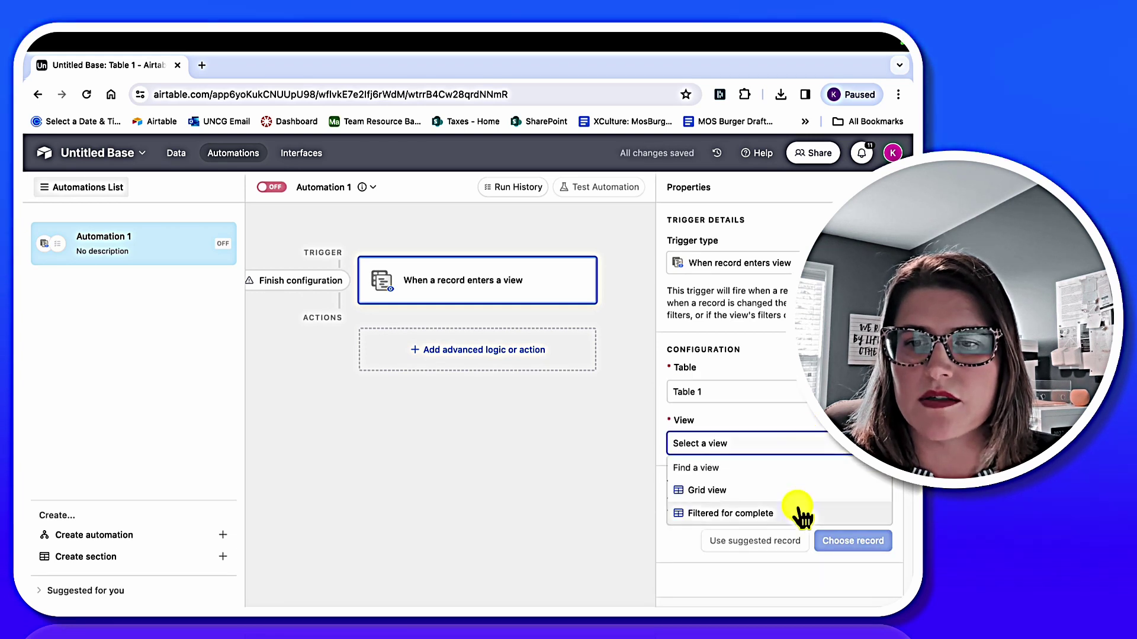
click(770, 513)
- Test the automation's trigger with the "make the deposits" record and review the test results
click(826, 542)
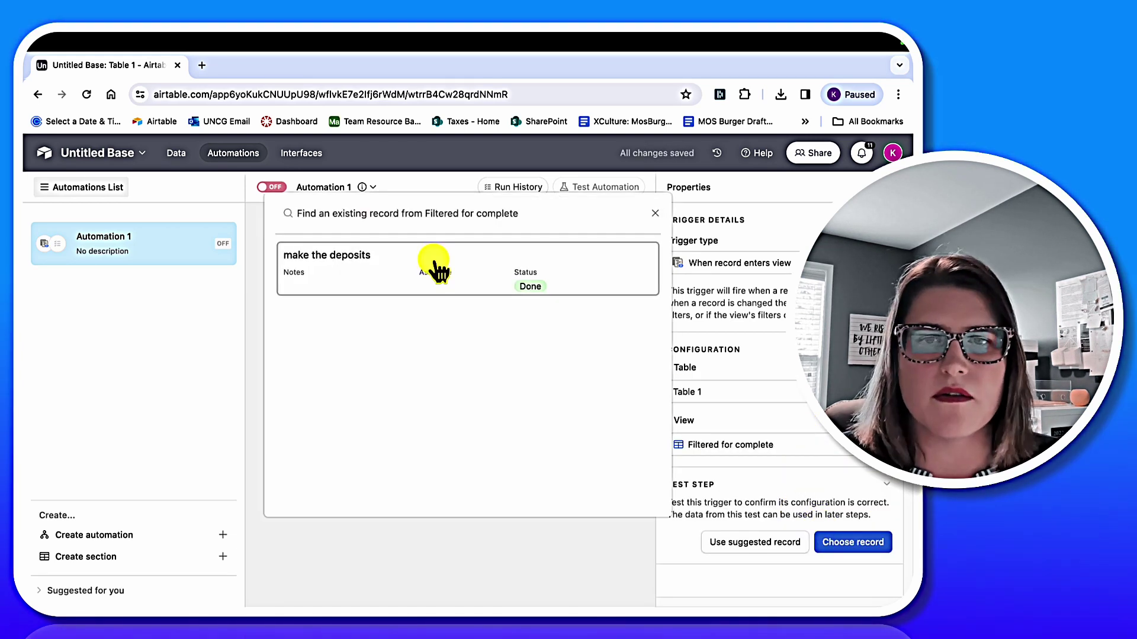
click(435, 269)
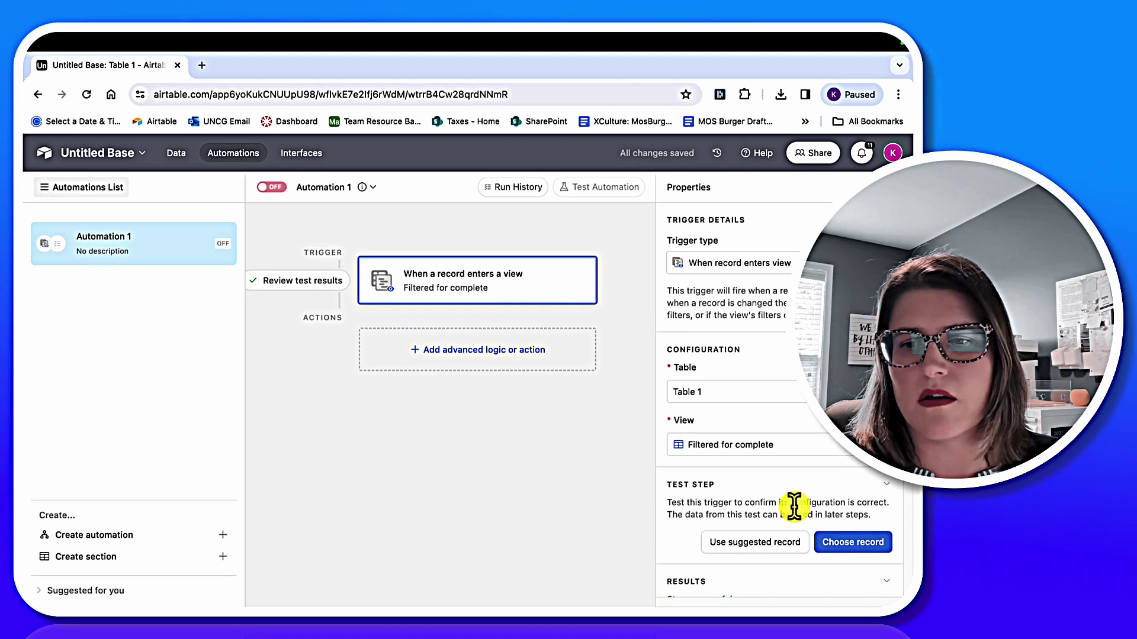
scroll(850, 493, down, 5)
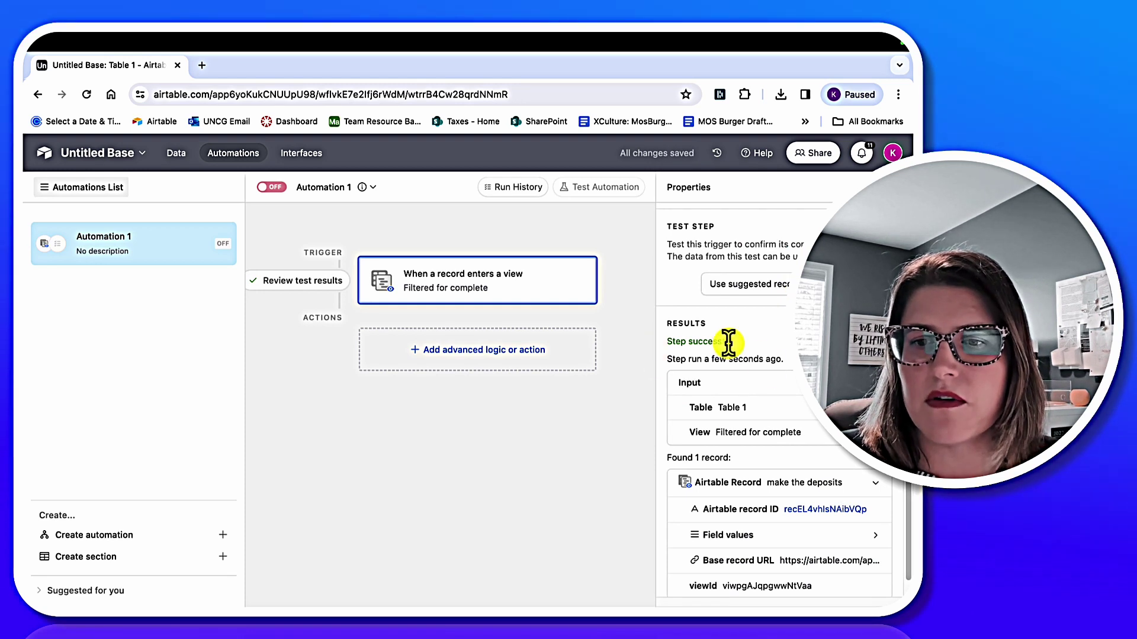
scroll(711, 341, down, 1)
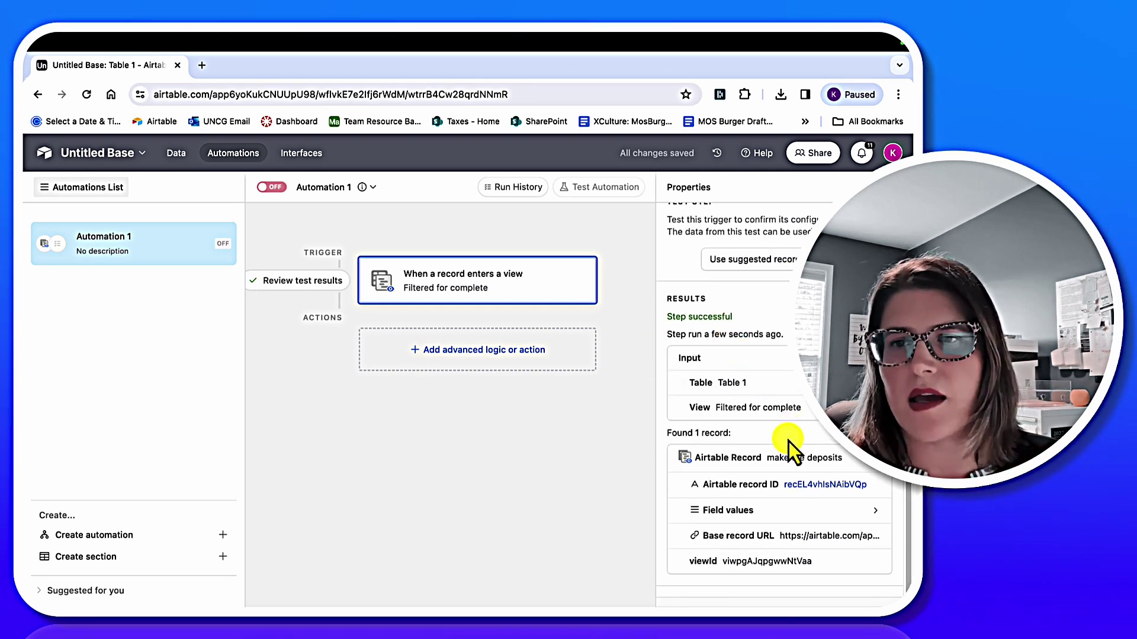
- Add a Create record action to the automation with Table 1 as its target table
click(548, 358)
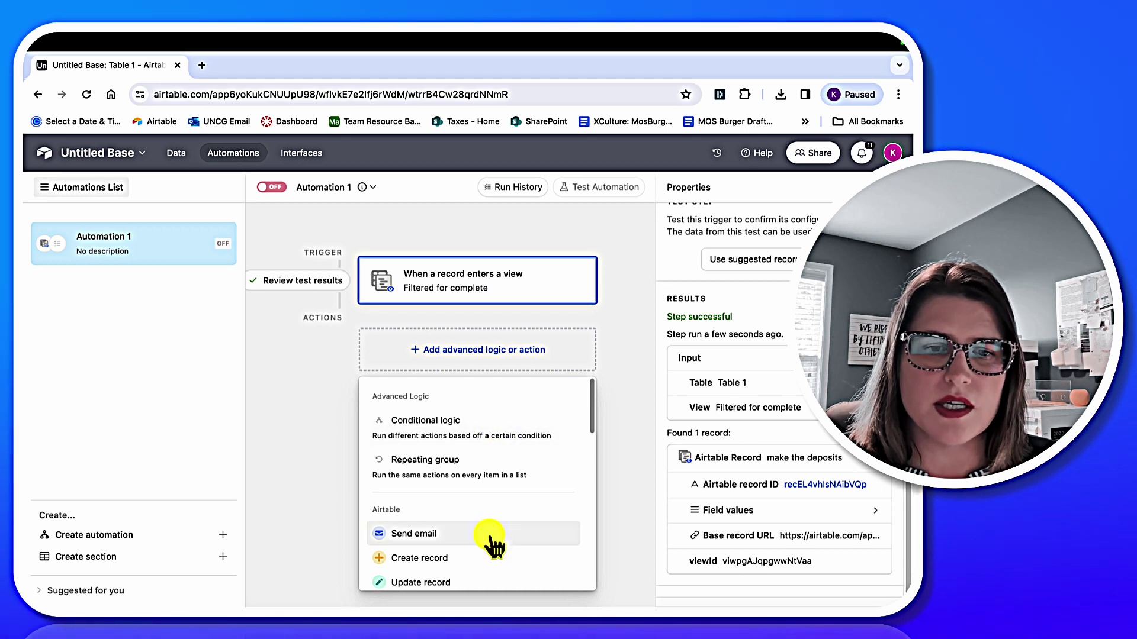
click(504, 553)
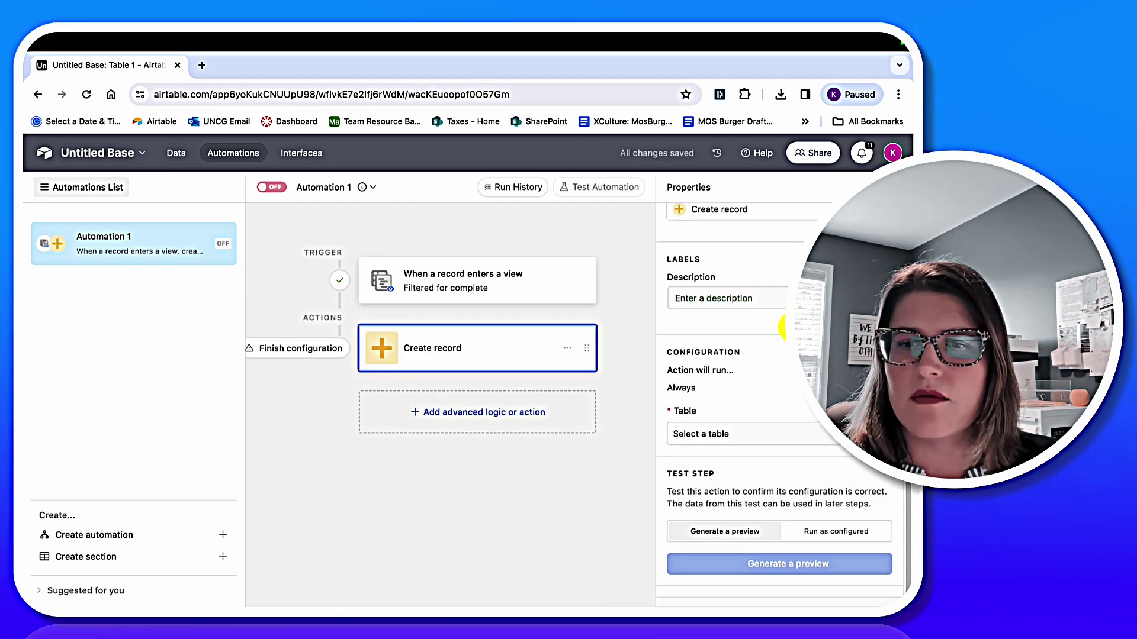
click(784, 436)
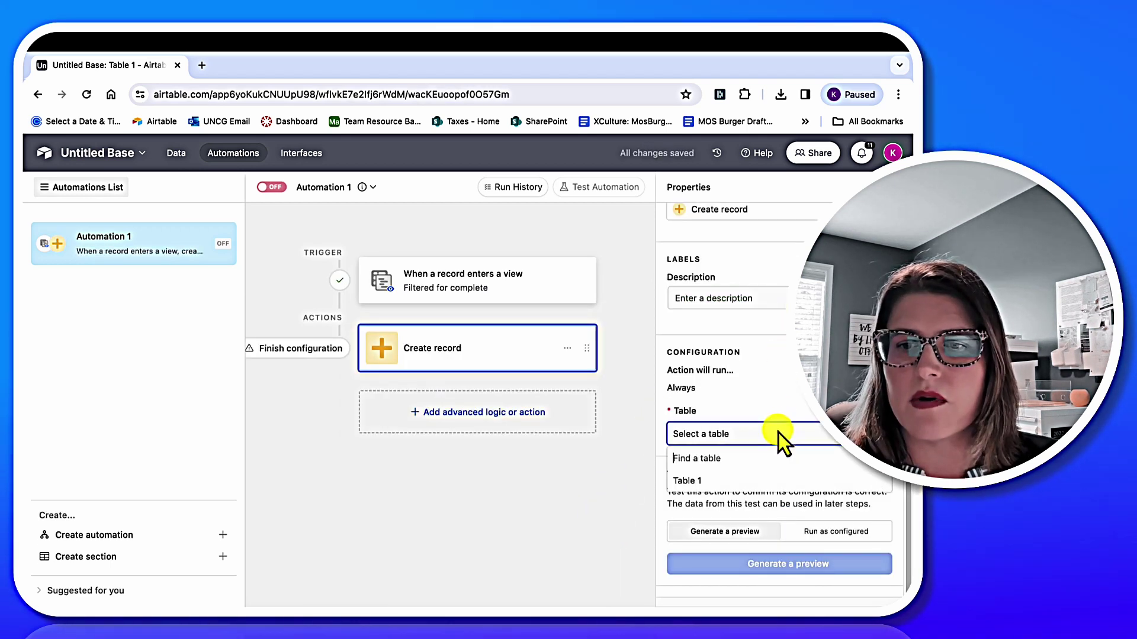
click(779, 476)
- Add the Name field to the Create record action and fill it with the trigger record's Name value
click(739, 480)
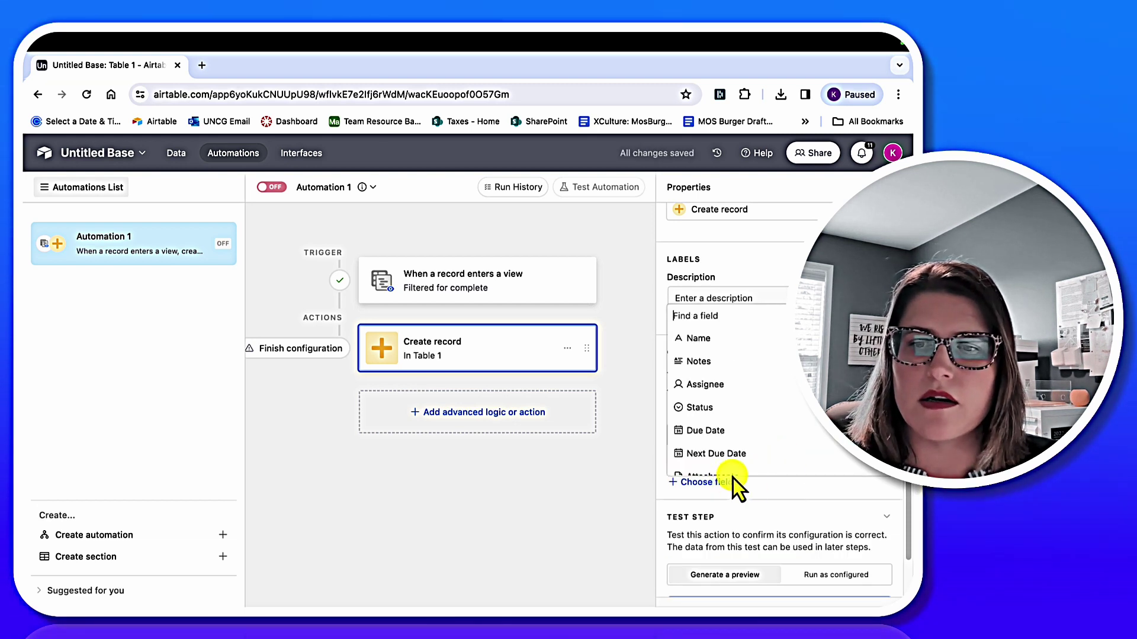
click(735, 335)
scroll(772, 437, down, 3)
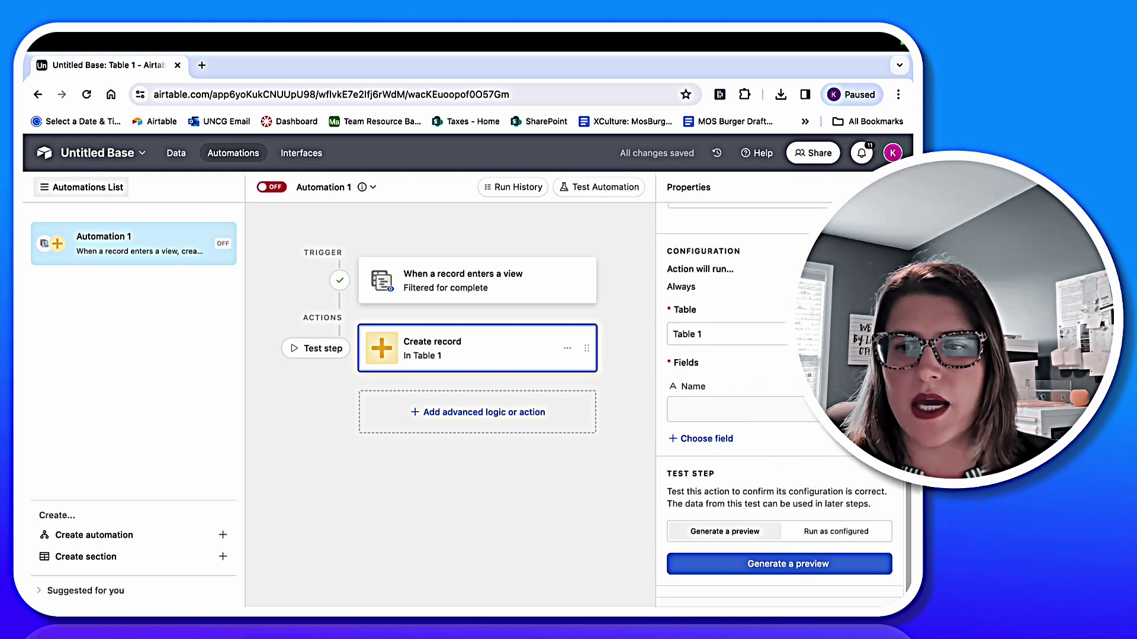
click(876, 409)
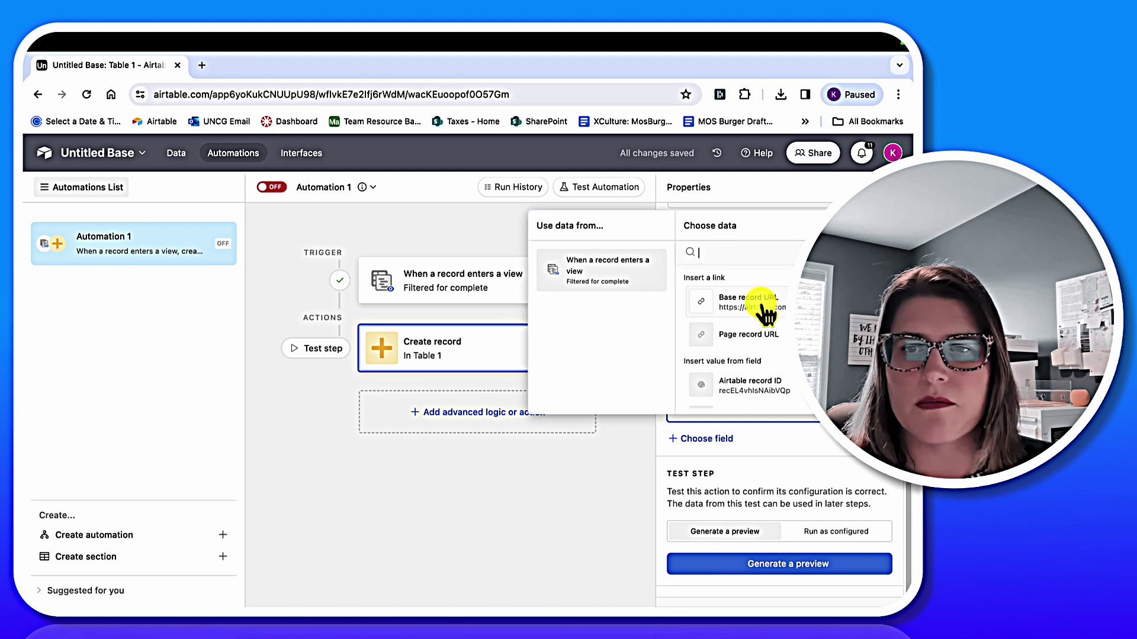
scroll(782, 350, down, 2)
click(783, 352)
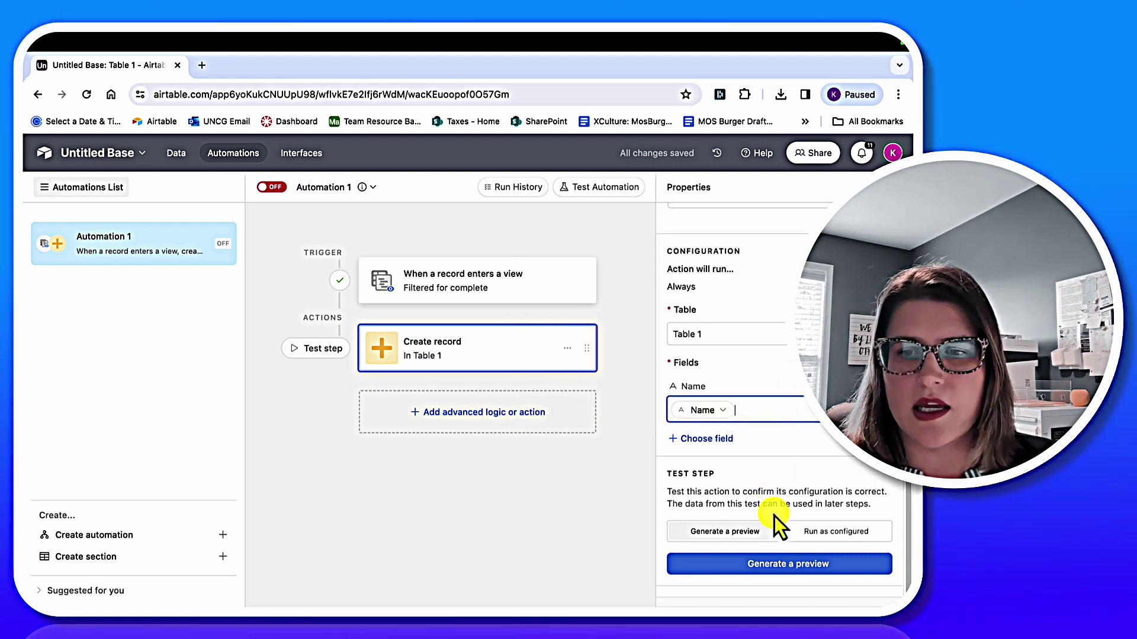
- Add the Notes field to the Create record action and fill it with the trigger record's Notes value
click(706, 438)
click(741, 306)
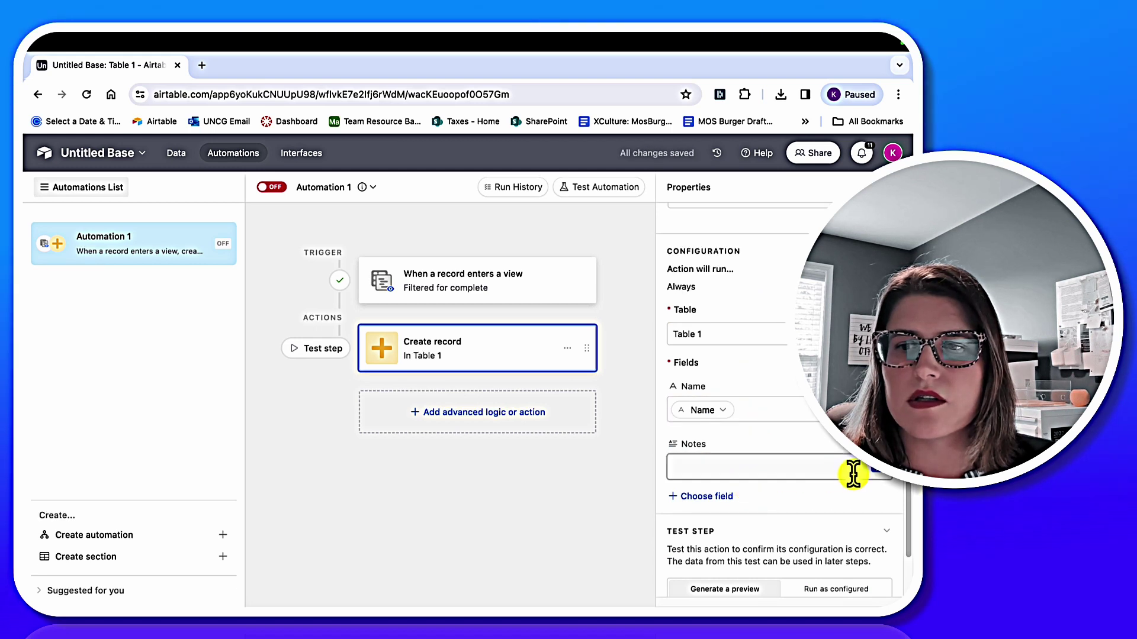
click(877, 471)
scroll(764, 355, down, 3)
click(770, 350)
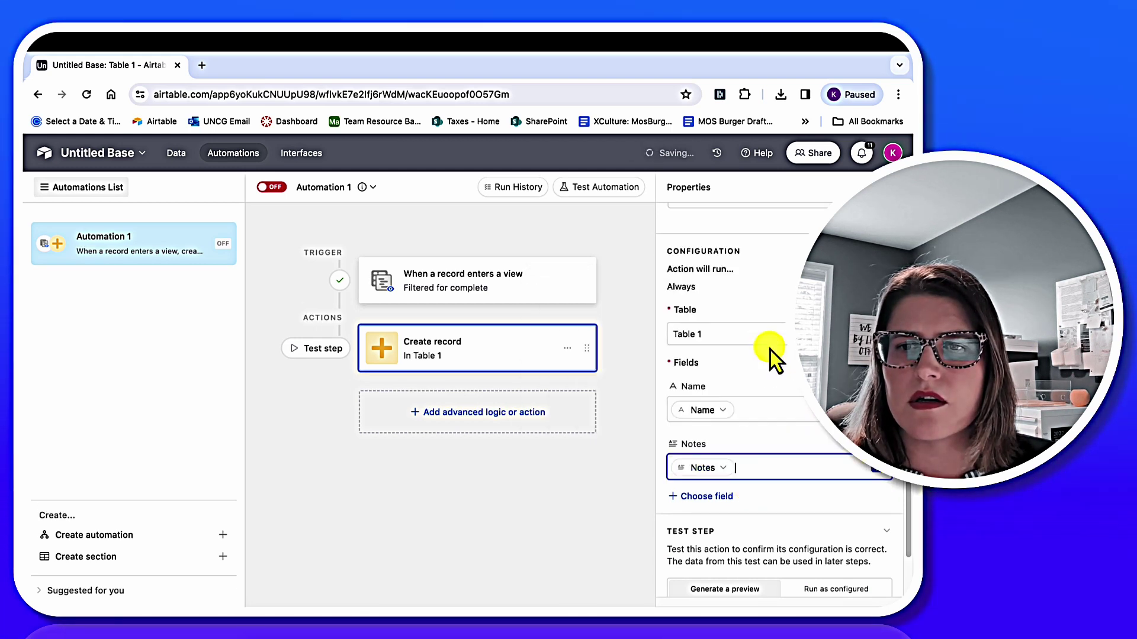
scroll(750, 435, down, 1)
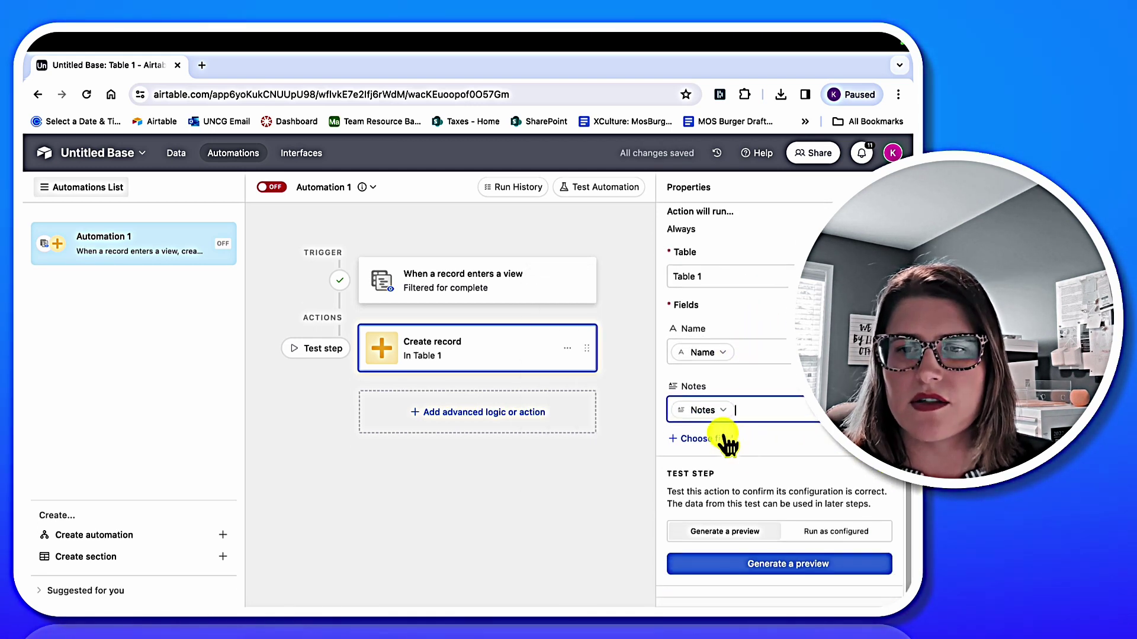
- Generate a preview of the Create record action and review its test results
click(773, 562)
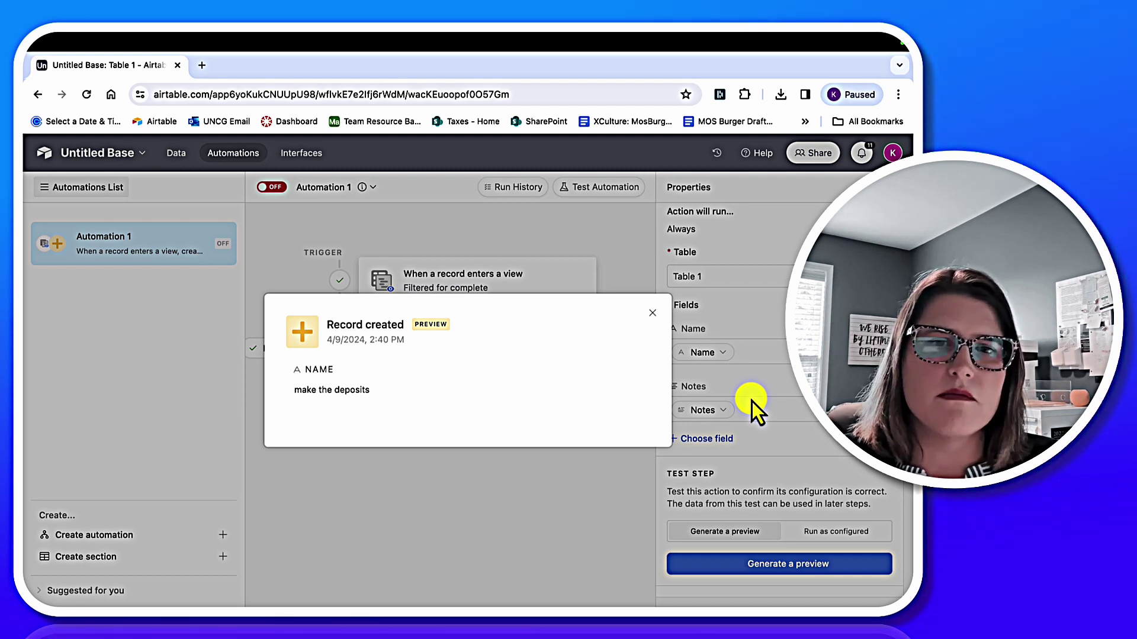
click(654, 311)
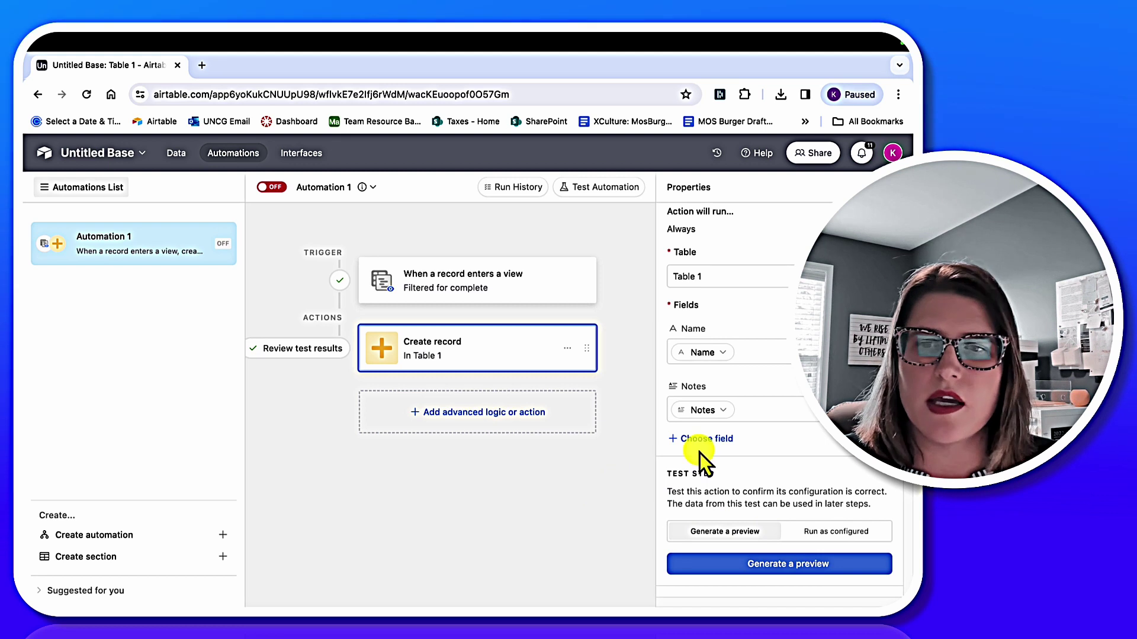
scroll(704, 455, down, 5)
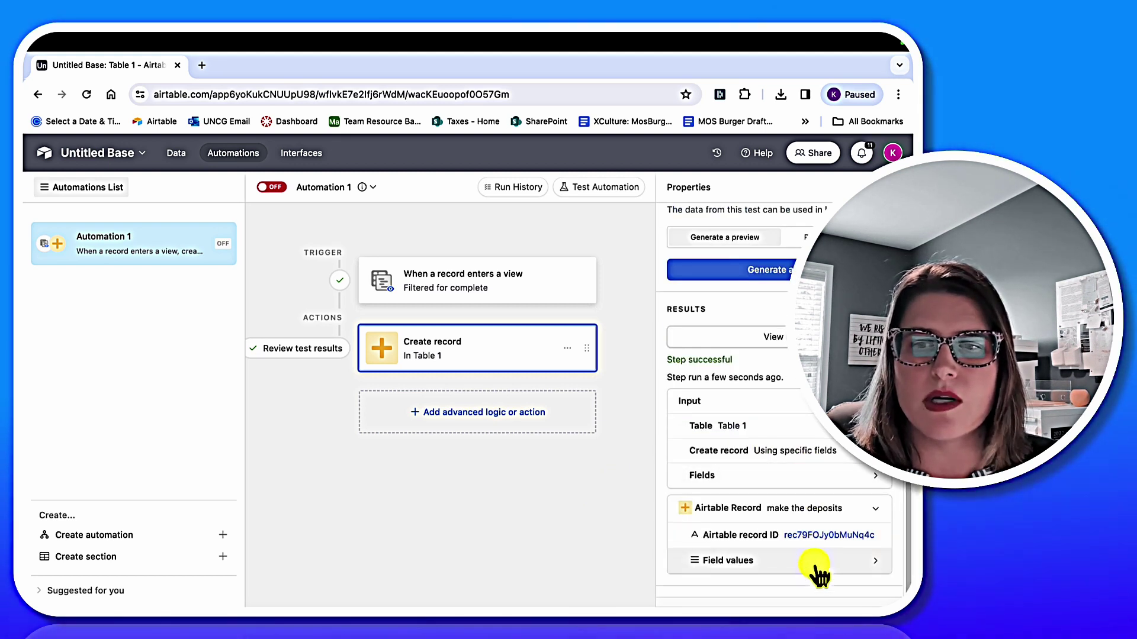
- Turn on Automation 1
click(270, 188)
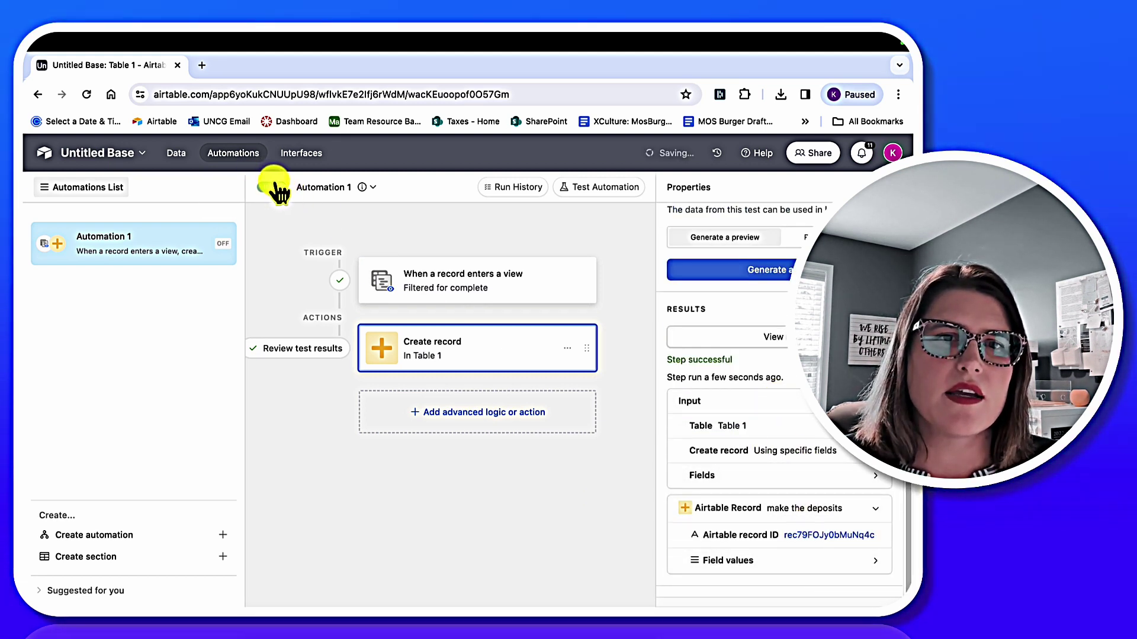
click(322, 188)
click(323, 189)
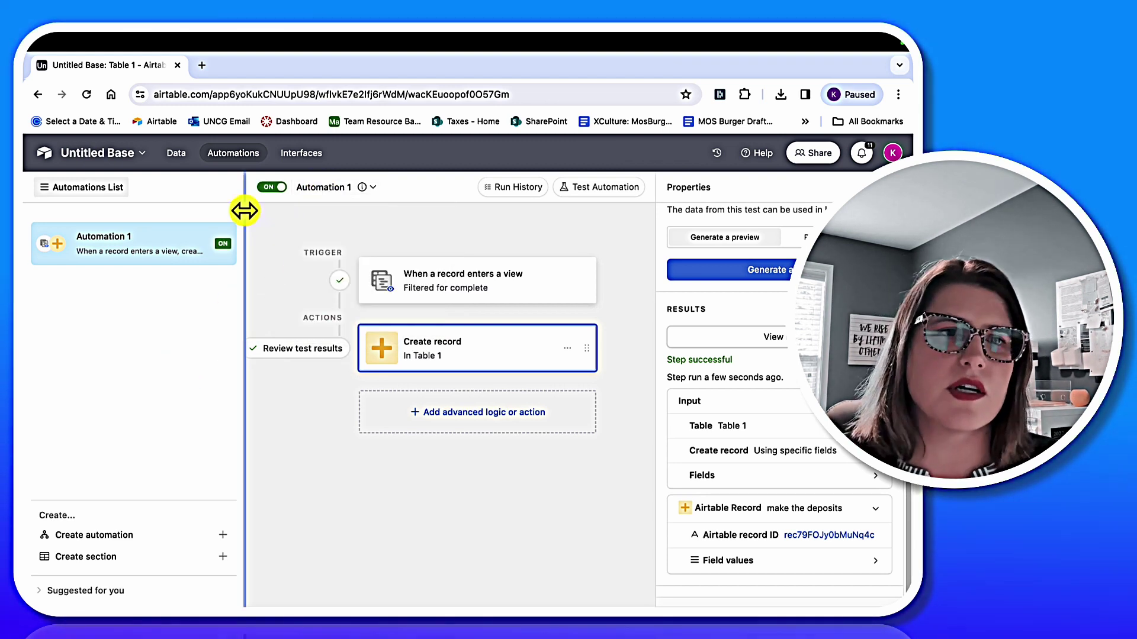
- Look at the base's Filtered for complete view and the Interface Designer introduction on the Interfaces page
click(177, 154)
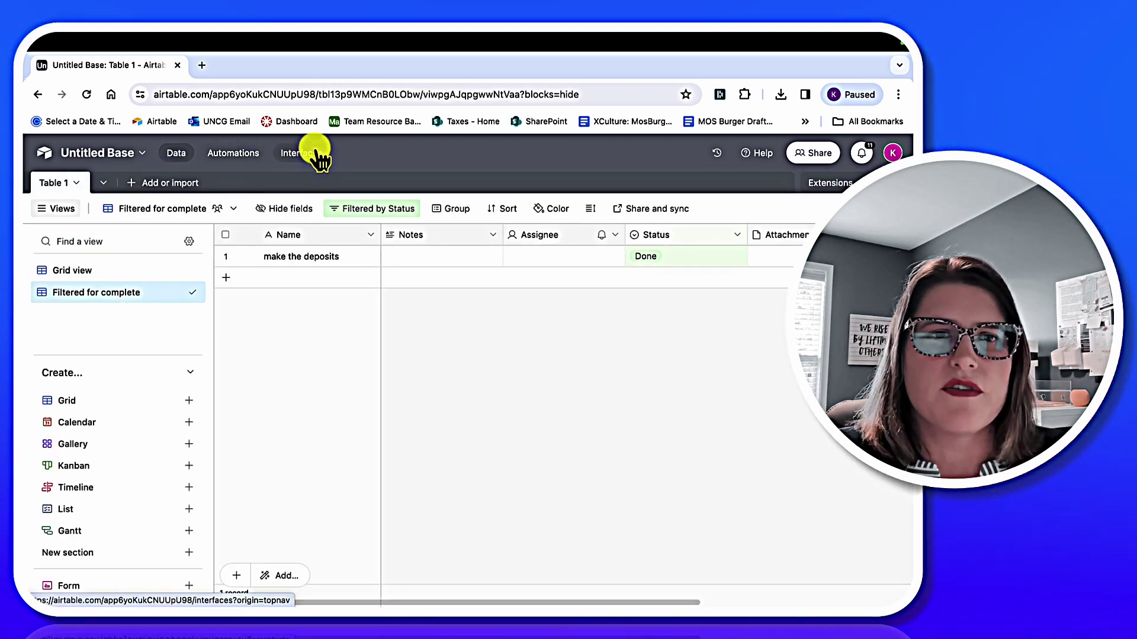
click(314, 153)
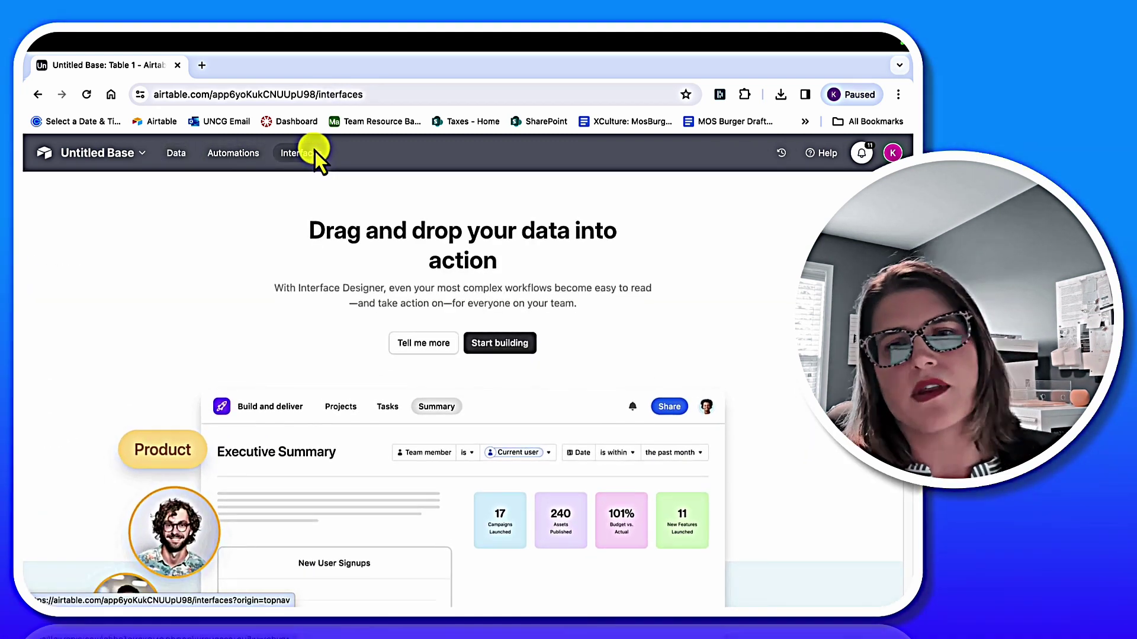
scroll(435, 293, down, 1)
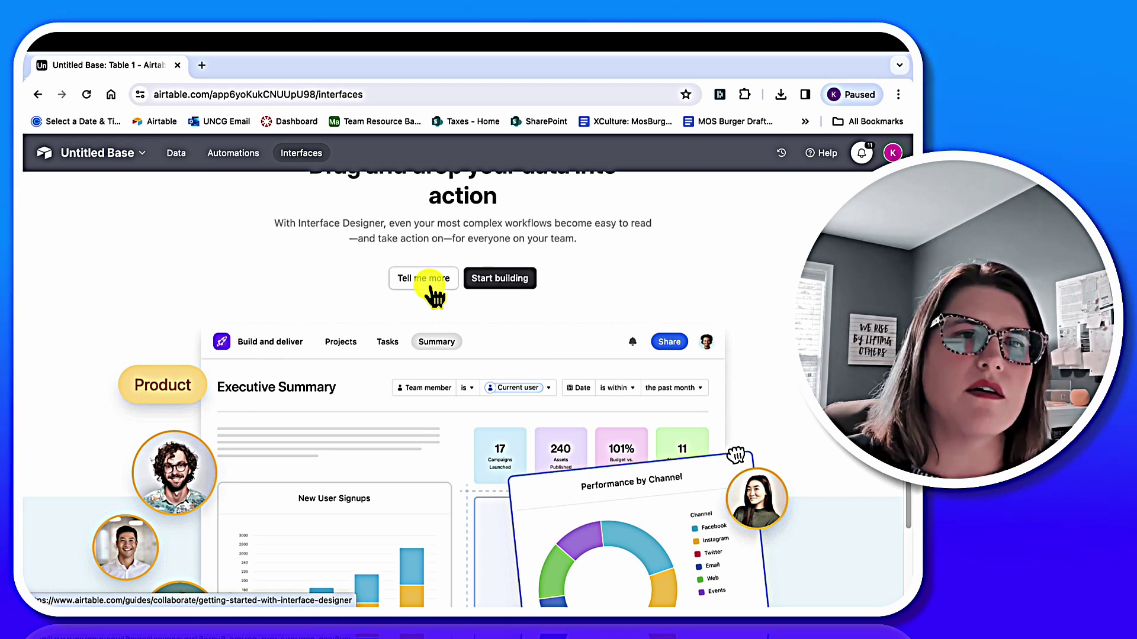
- Return to the base's data and go to the Certum Workspace home to look through the starred bases and workspaces
click(172, 153)
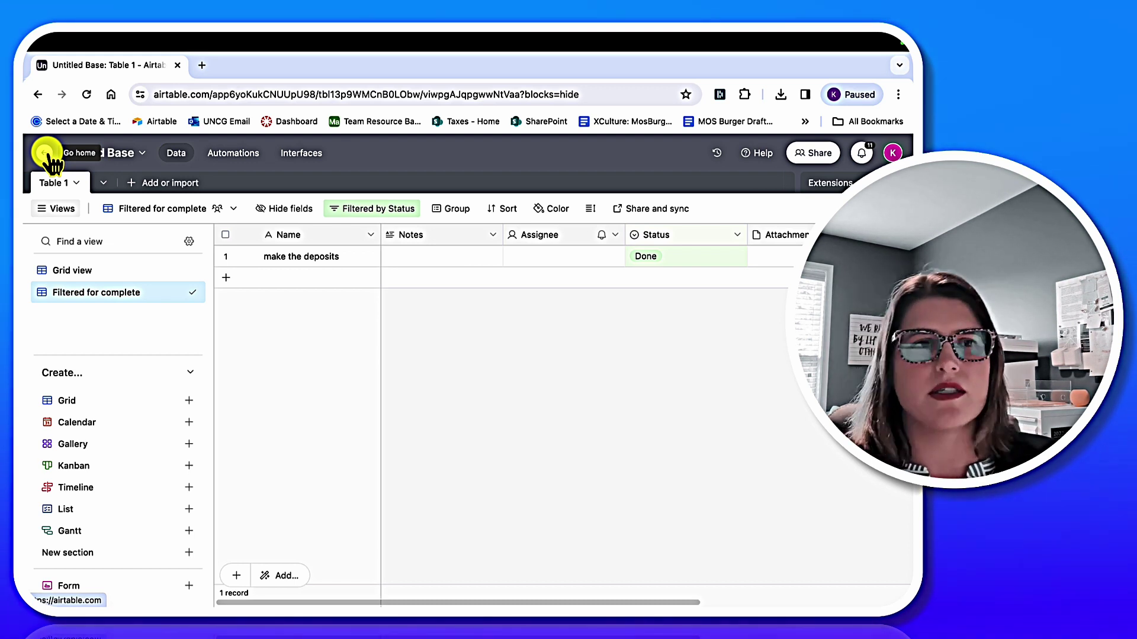
click(47, 155)
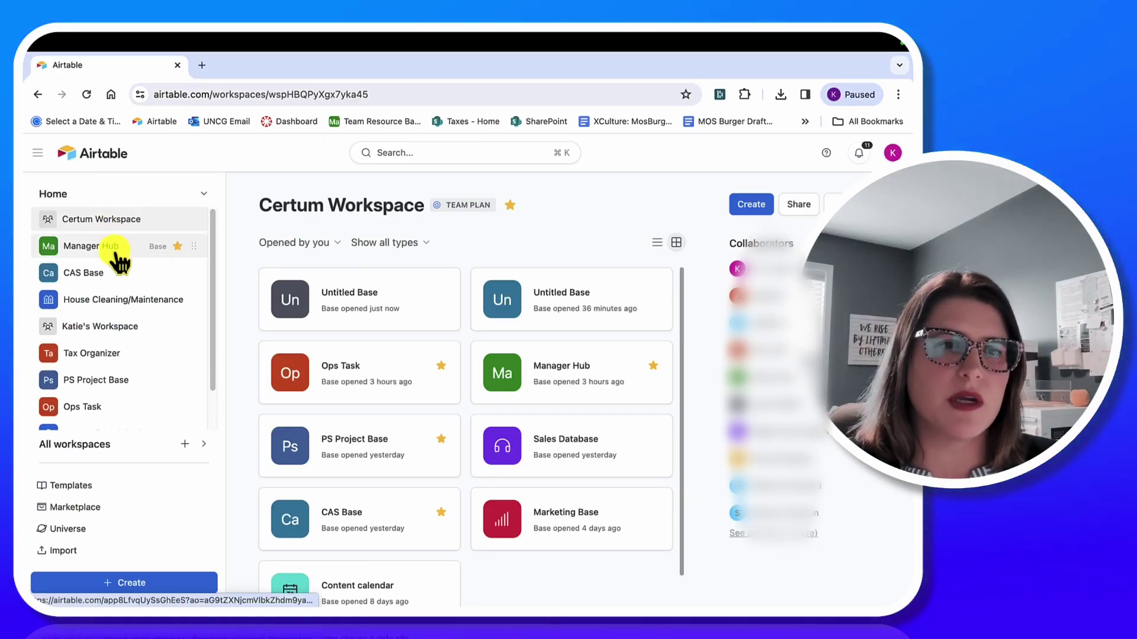
scroll(119, 255, down, 2)
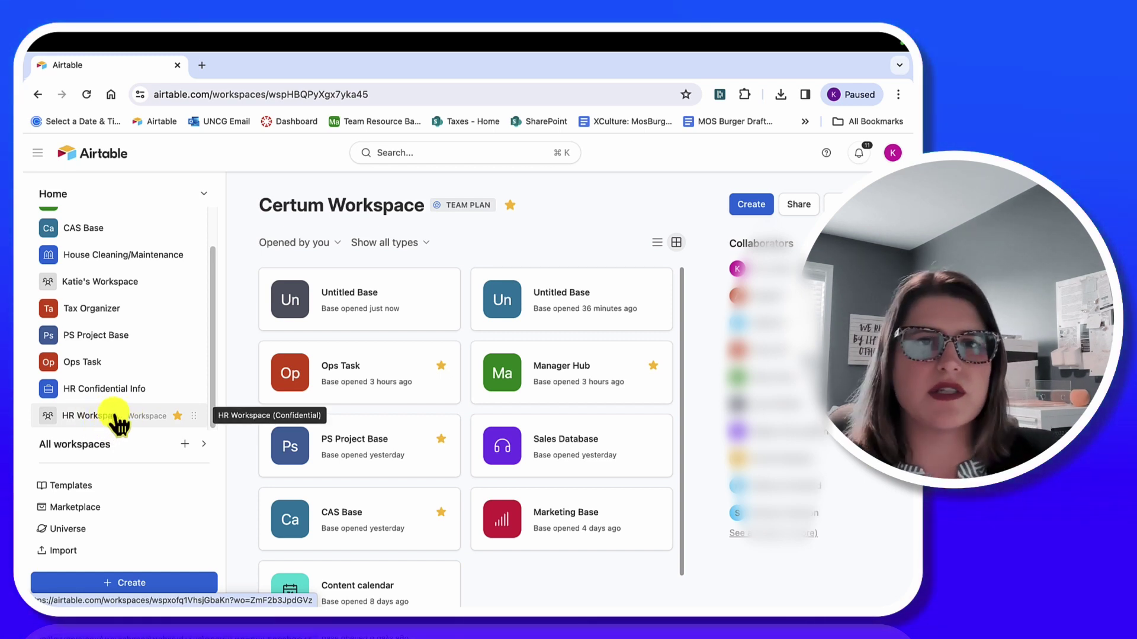
scroll(115, 419, up, 2)
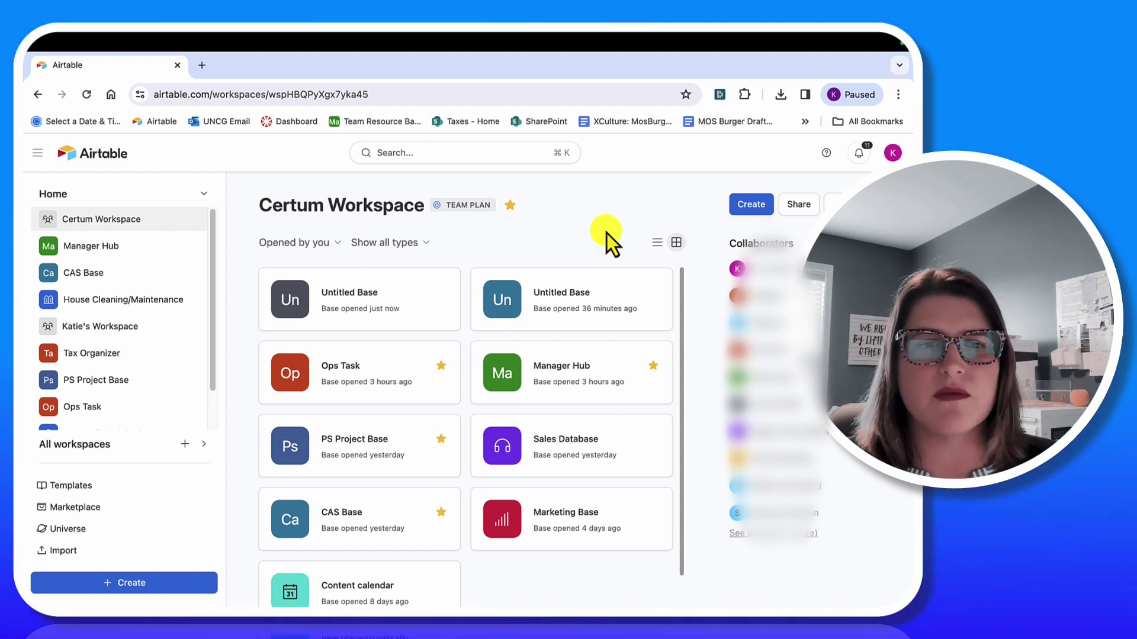
- Reopen the most recently used Untitled Base and examine the sources for adding a table and the options for a new Timeline view
click(367, 296)
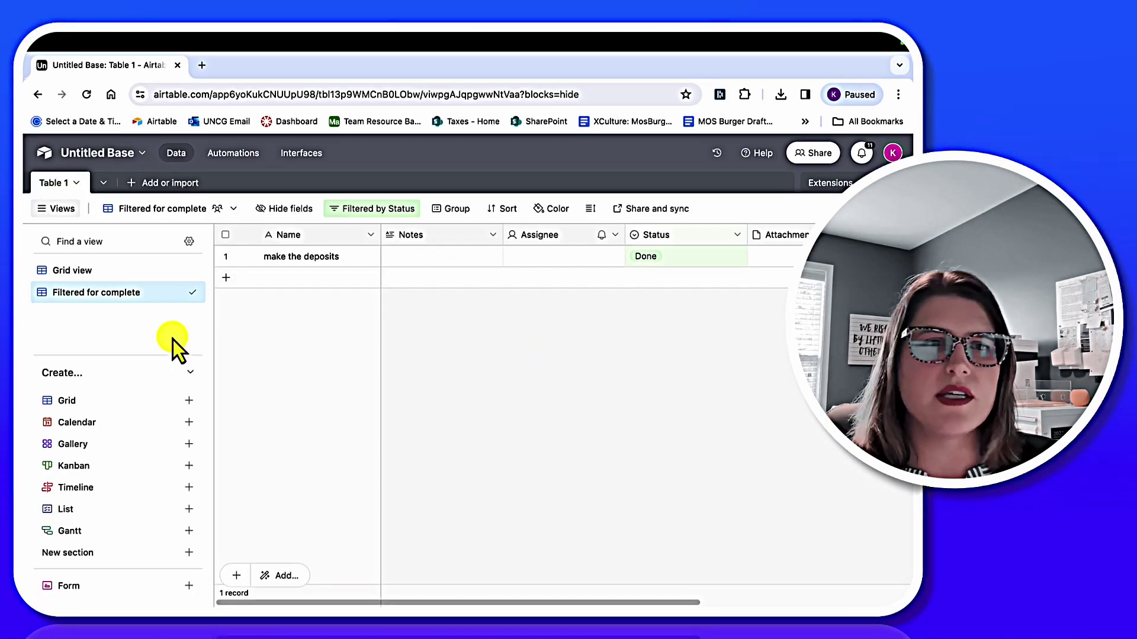
click(127, 181)
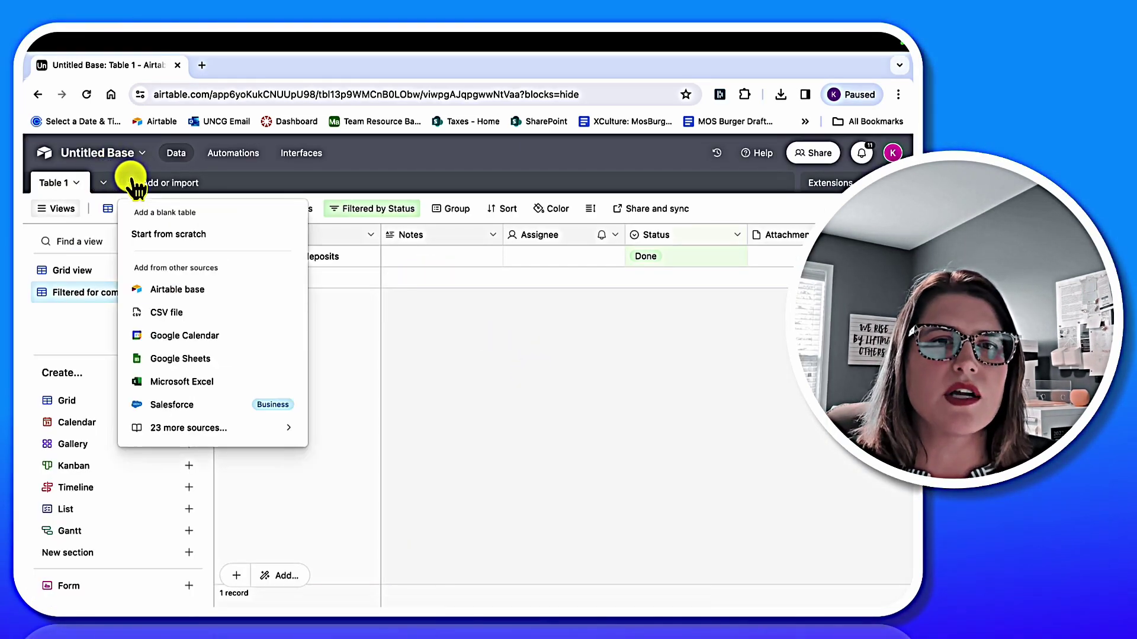
click(198, 187)
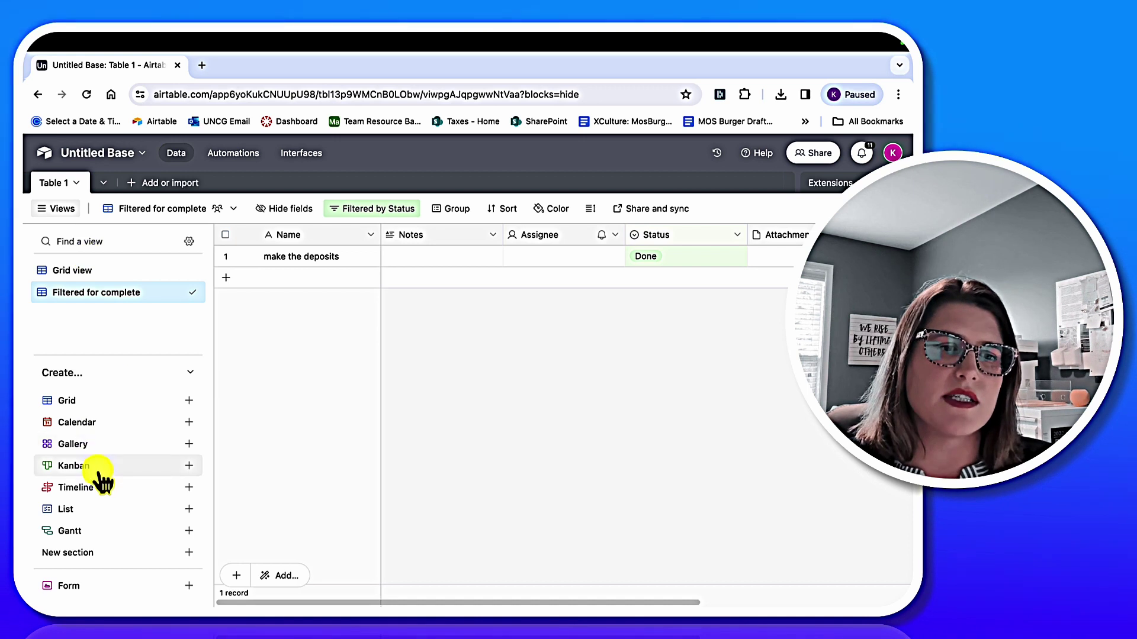
click(106, 493)
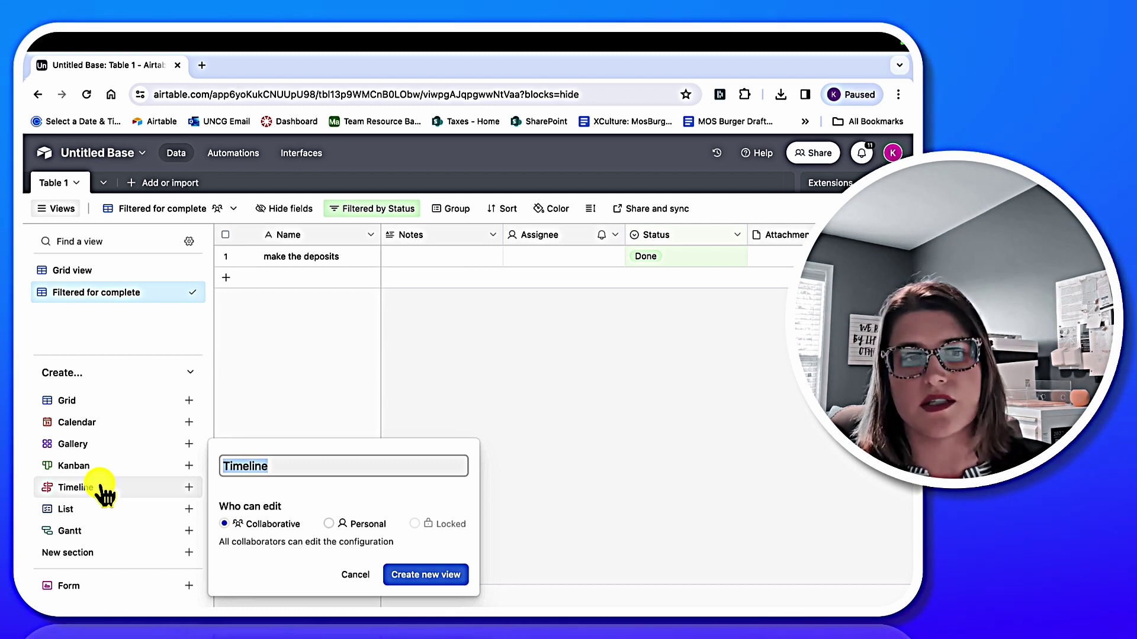
mouse_move(89, 591)
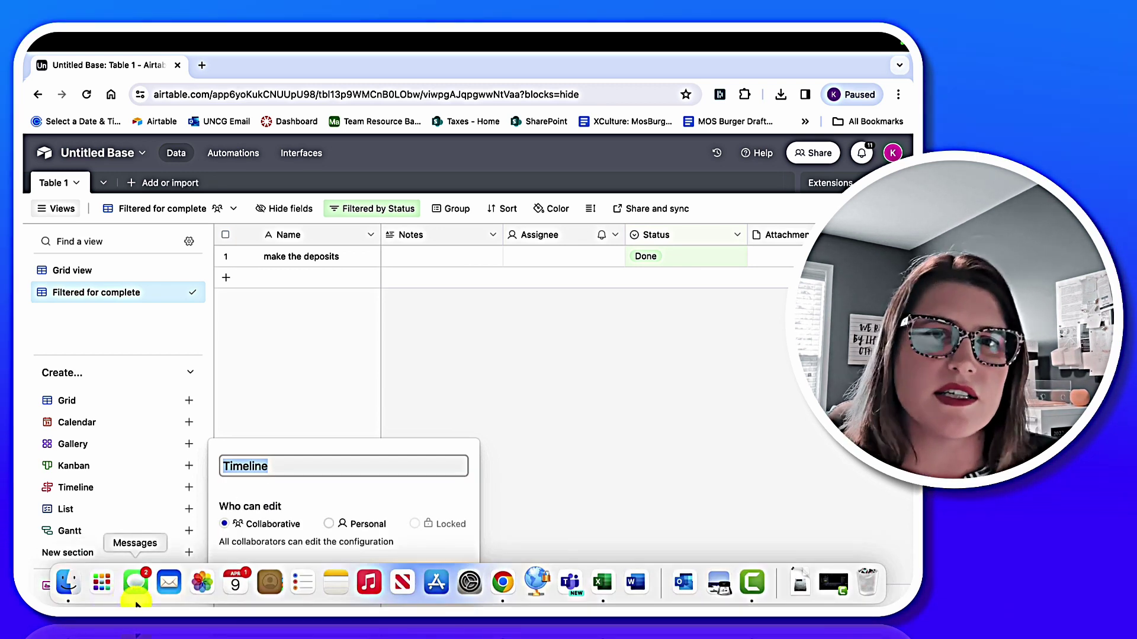
- Go back to the Certum Workspace home and open the Employees - RS table in the Manager Hub base
click(46, 152)
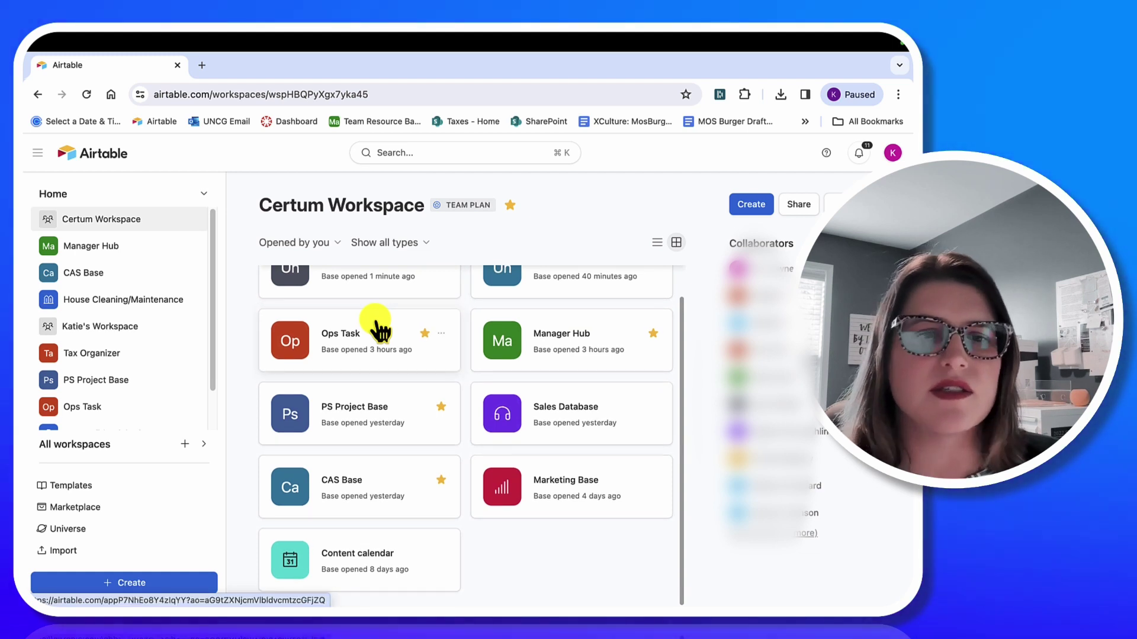
click(423, 402)
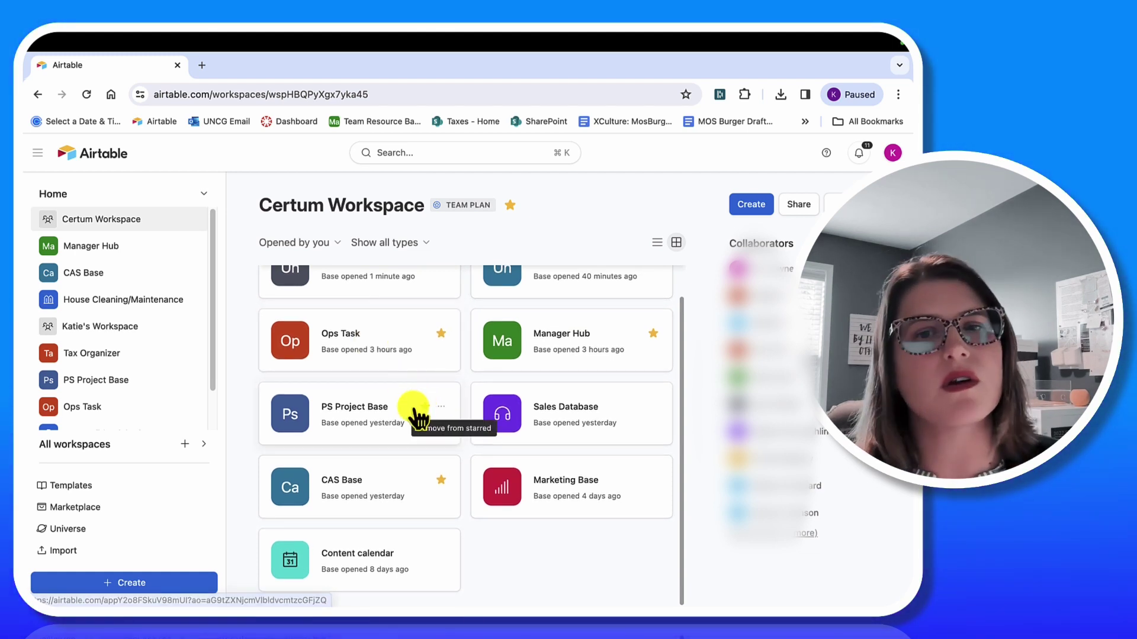
scroll(417, 410, up, 1)
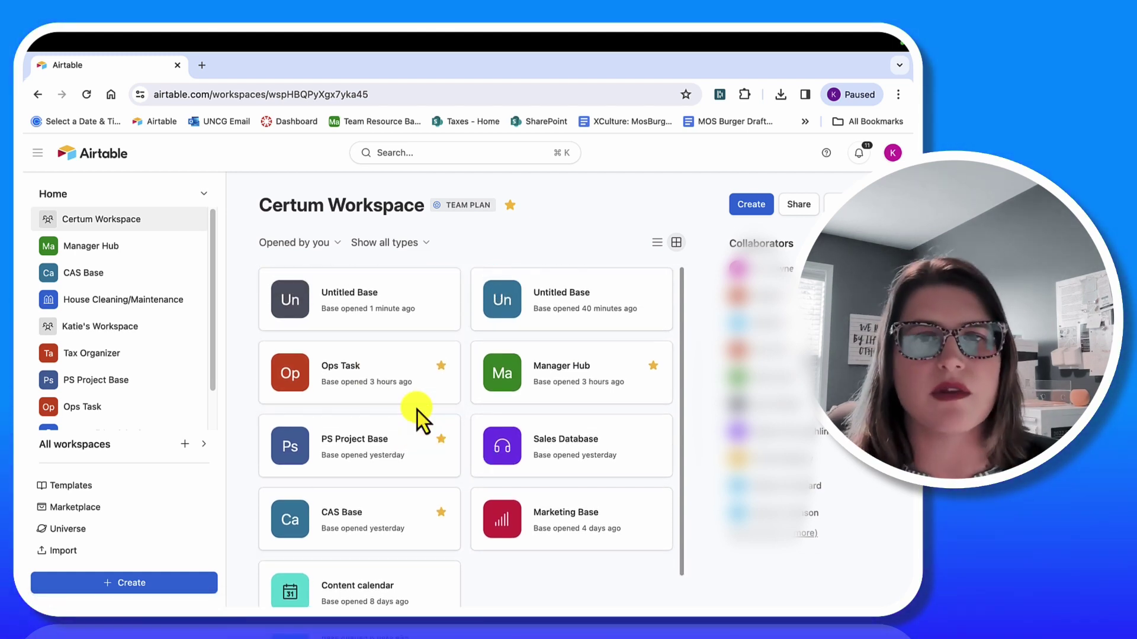
click(554, 377)
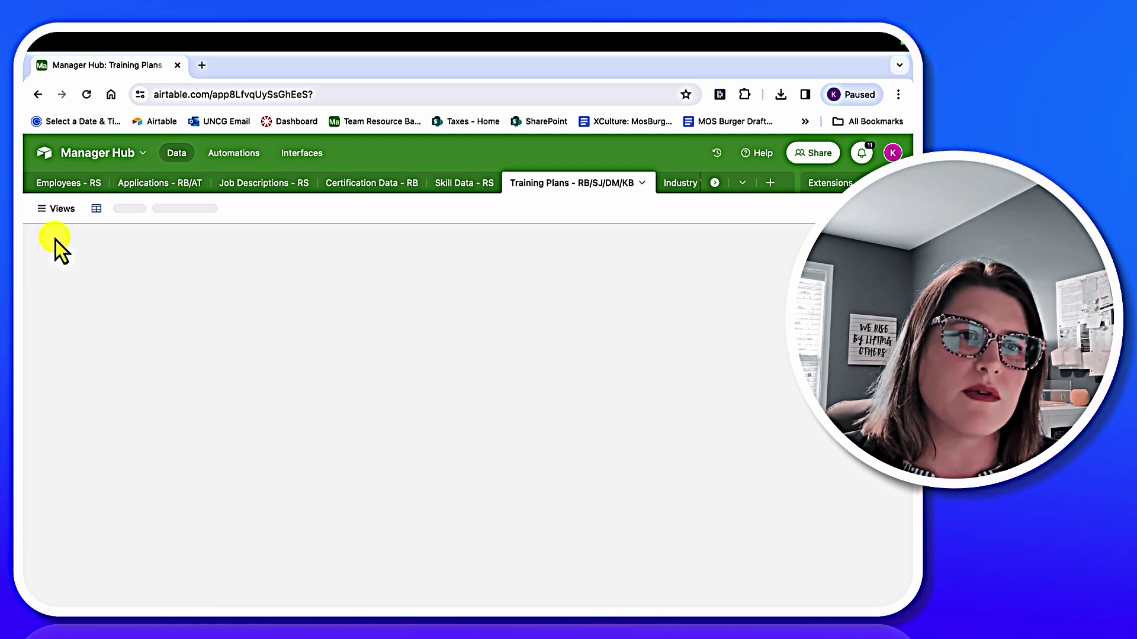
click(79, 183)
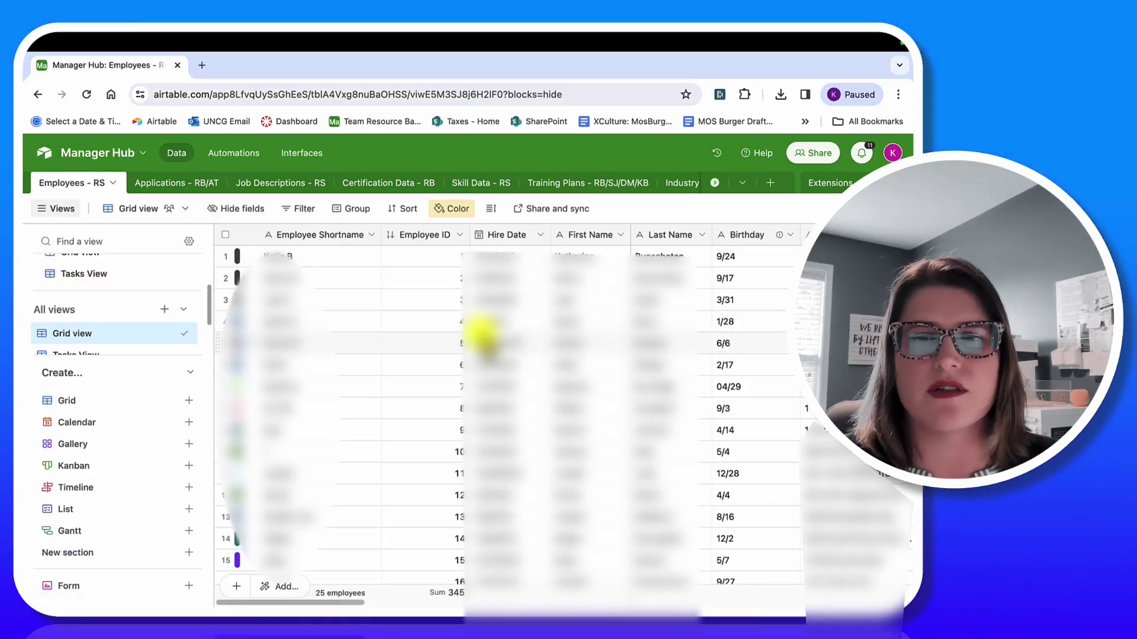
- Open the Org chart extension for the Employees table and examine the chart both close up and as a whole
click(831, 182)
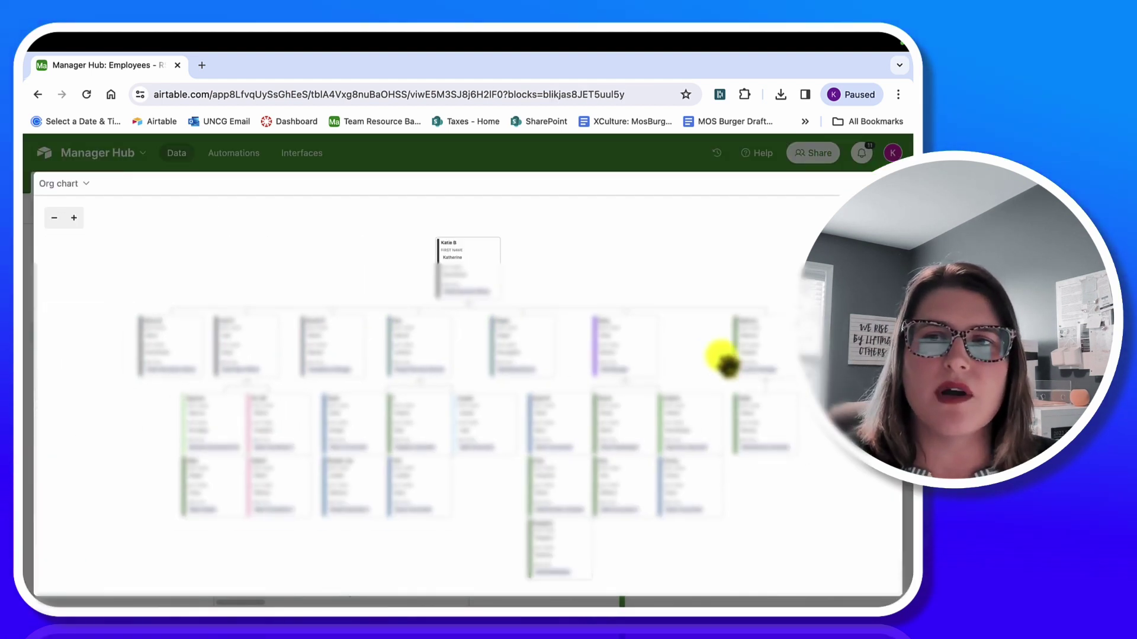
scroll(726, 365, up, 3)
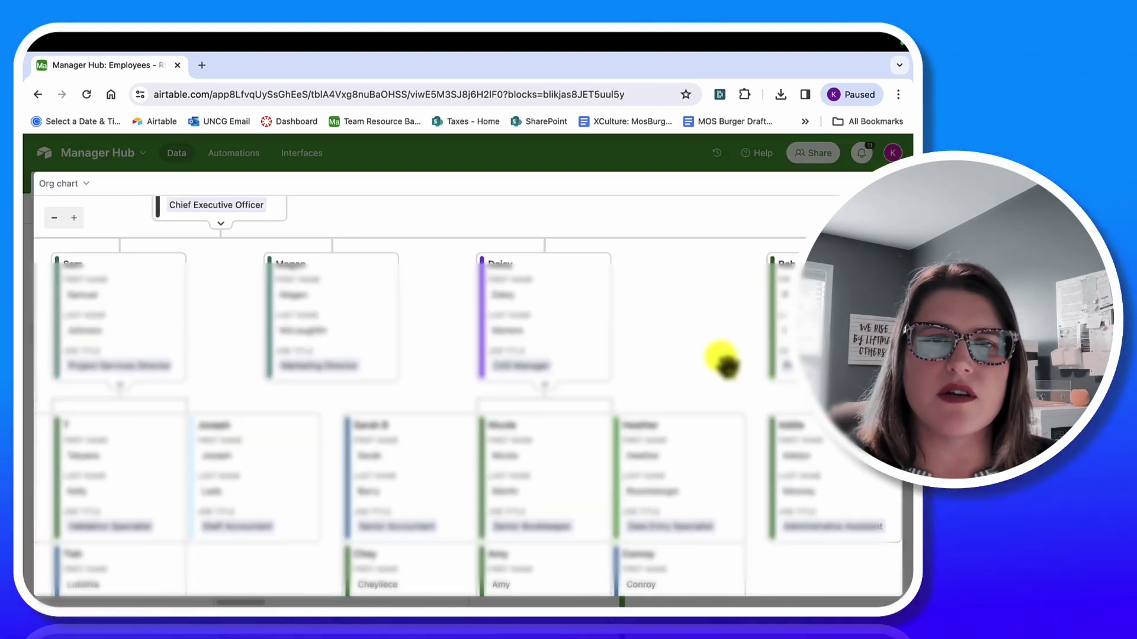
scroll(725, 364, down, 4)
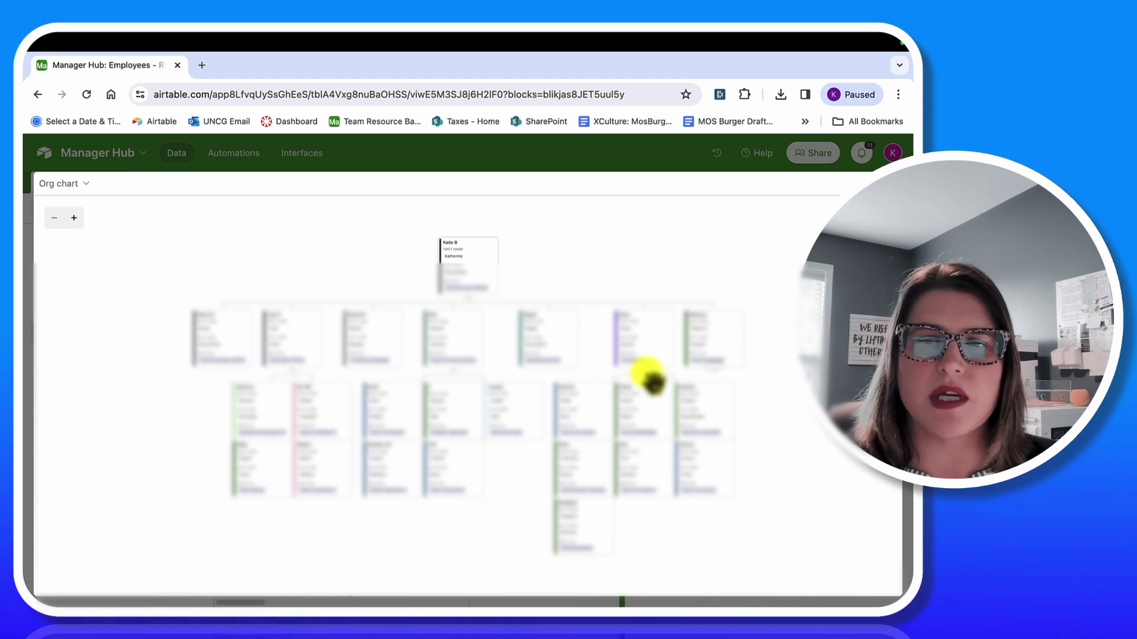
- Collapse the expanded branches beneath the Chief Executive Officer's direct reports in the org chart
click(643, 373)
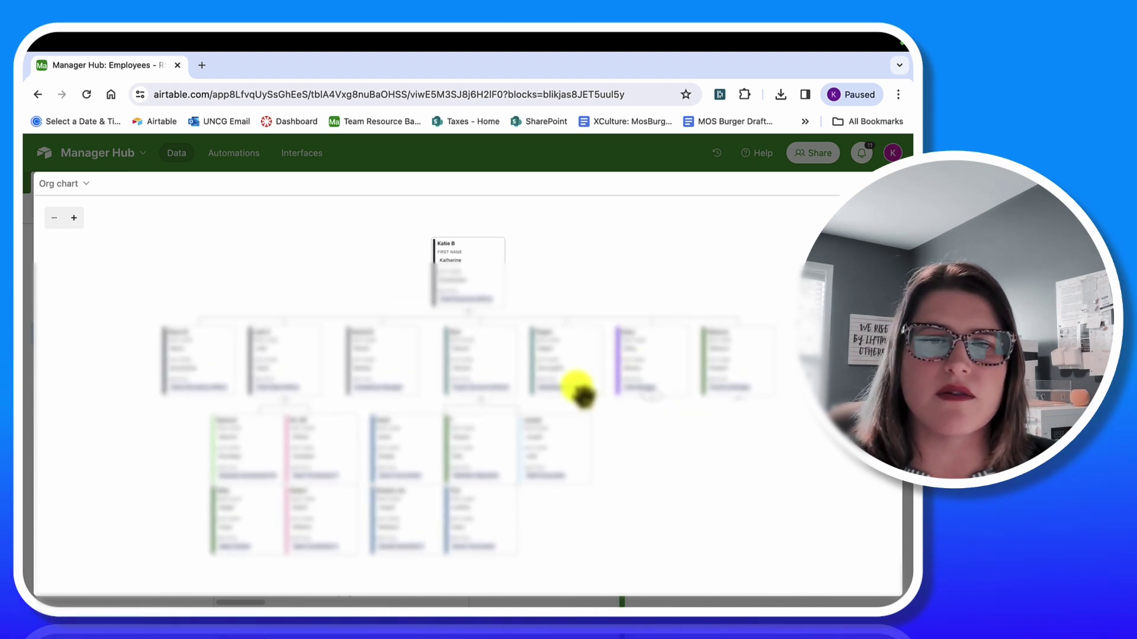
click(482, 401)
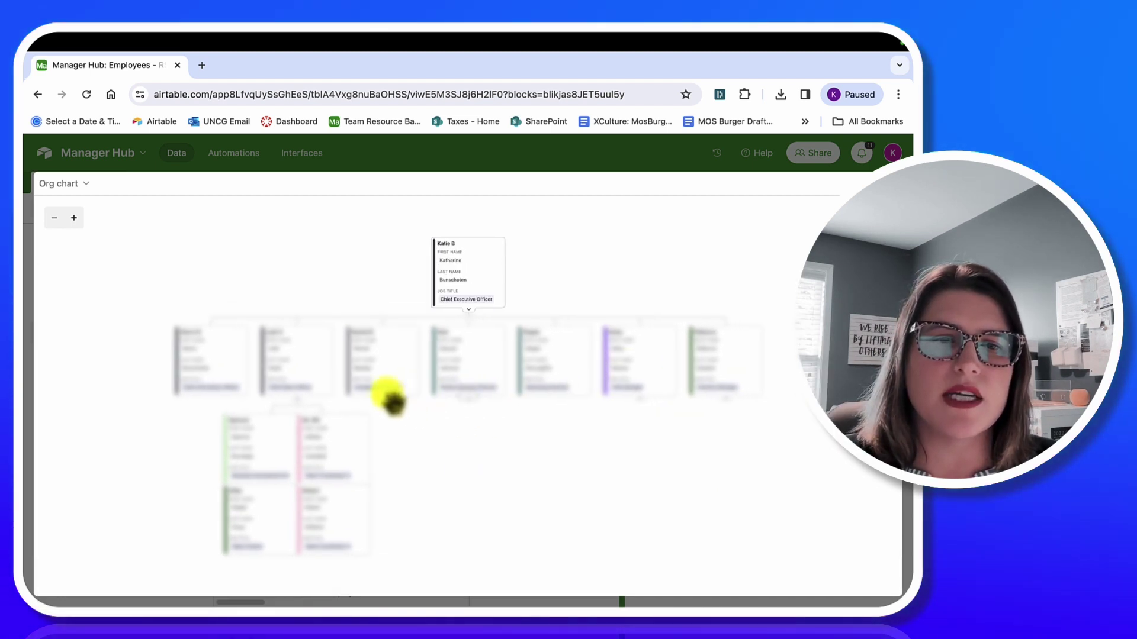
click(299, 400)
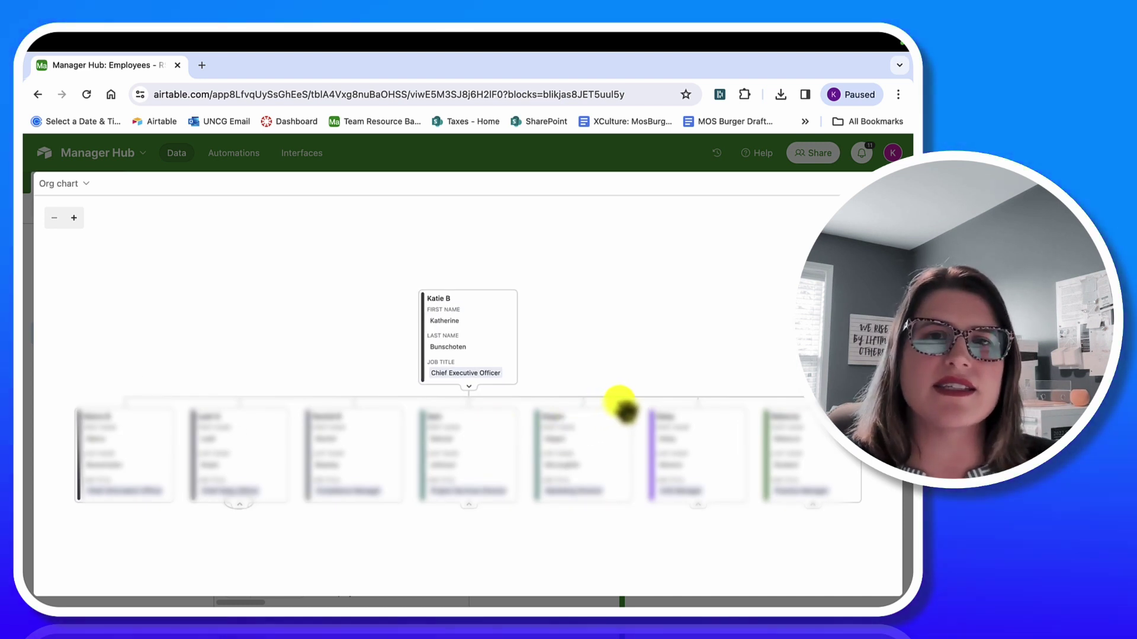